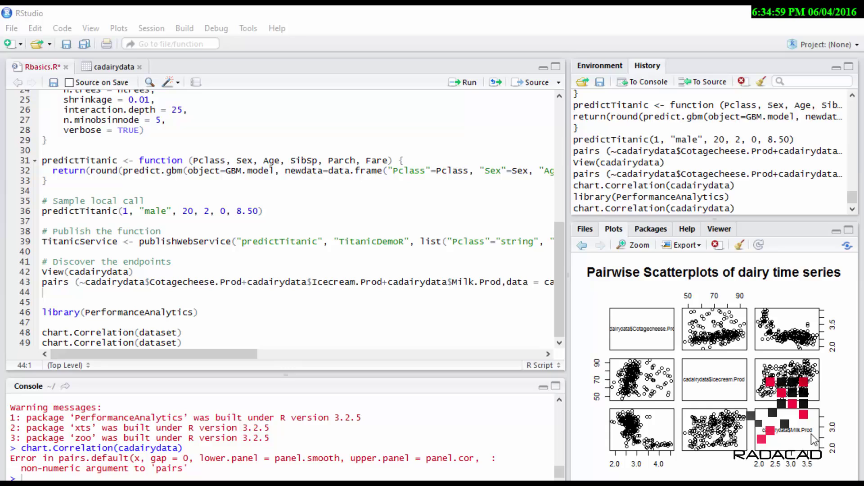
Step: Select the View(cadairydata) line on line 42 of the Rbasics.R script
{"action": "triple_click", "coordinate": [131, 272]}
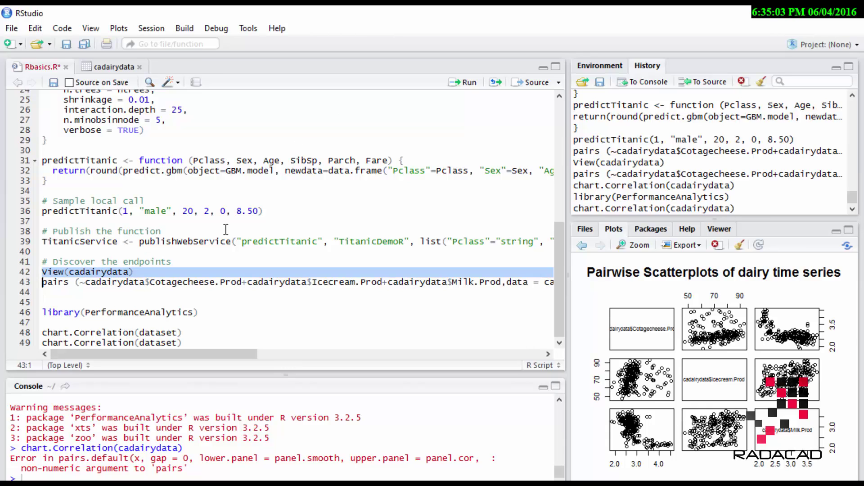
Step: Run View(cadairydata), sort the table by Cotagecheese.Prod ascending, and return to Rbasics.R
{"action": "left_click", "coordinate": [467, 82]}
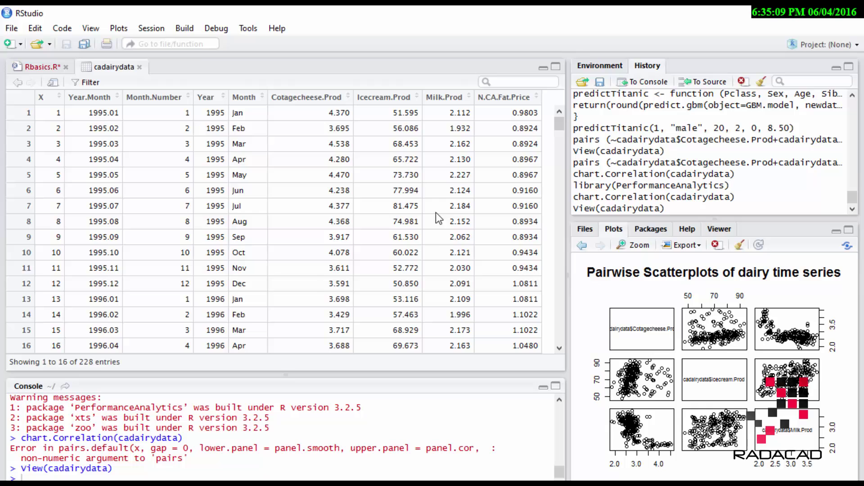
{"action": "left_click", "coordinate": [322, 101]}
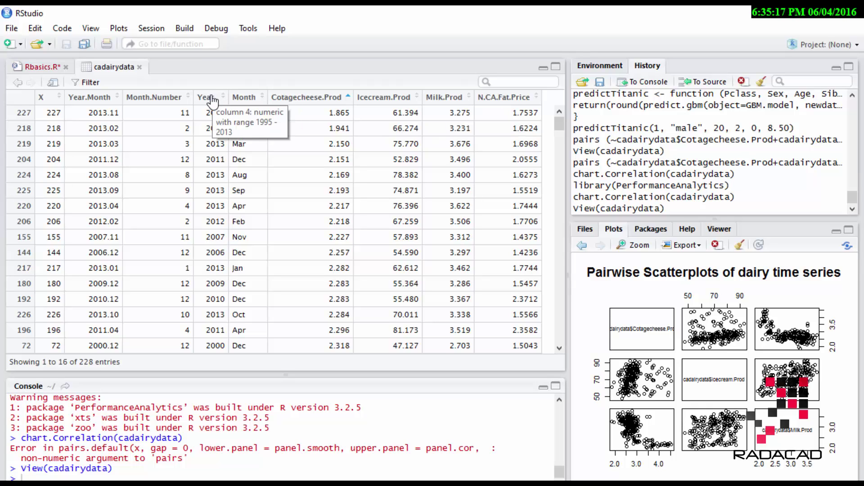
{"action": "left_click", "coordinate": [36, 67]}
Step: Rerun the pairs command on line 43 and inspect the scatterplot matrix in Plot Zoom
{"action": "triple_click", "coordinate": [100, 283]}
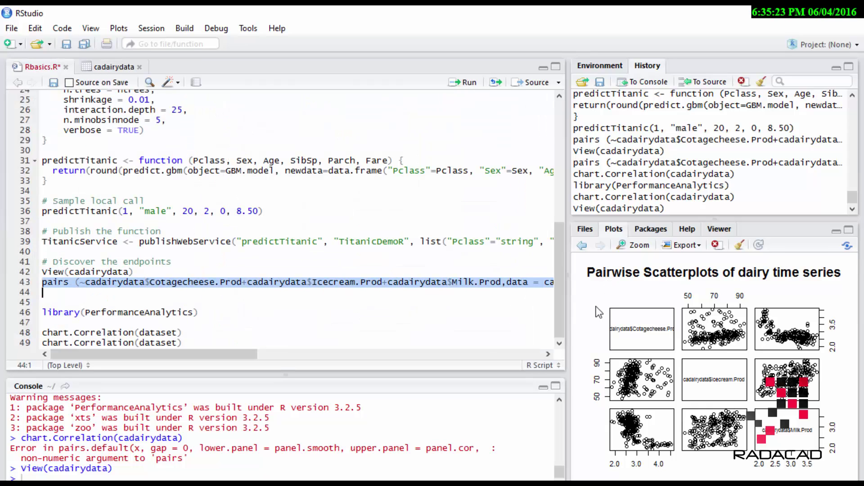
{"action": "left_click", "coordinate": [465, 83]}
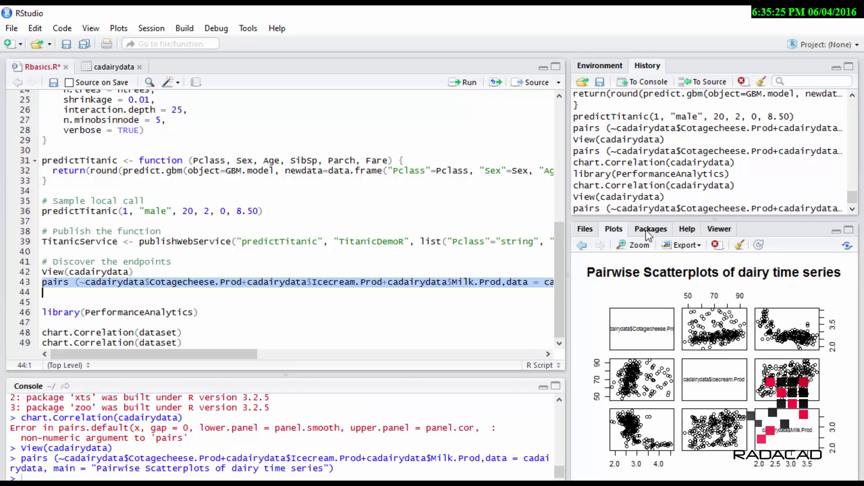
{"action": "left_click", "coordinate": [636, 245]}
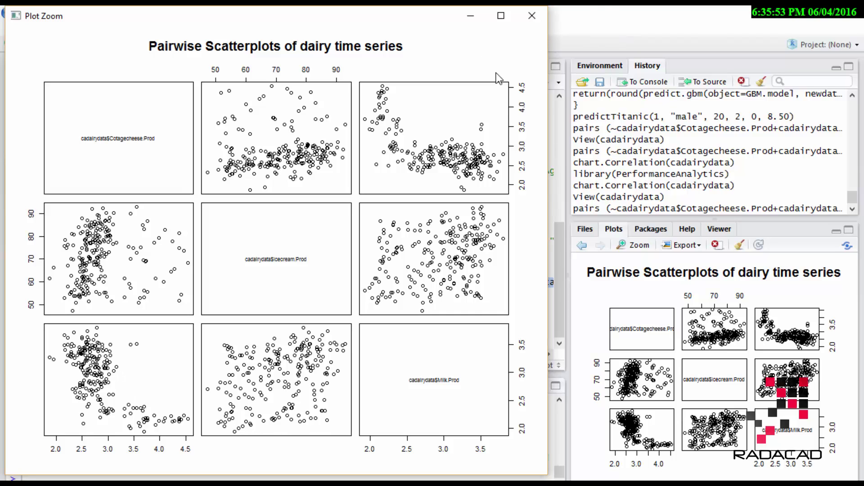
{"action": "left_click", "coordinate": [532, 16]}
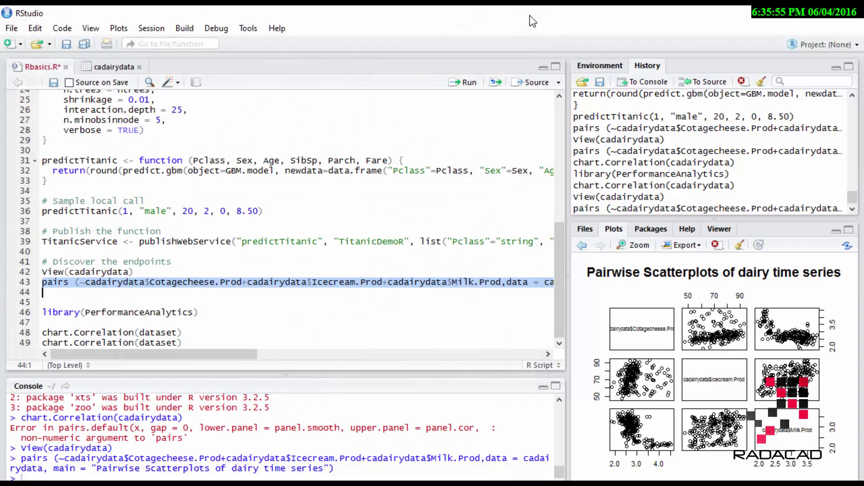
{"action": "right_click", "coordinate": [75, 282]}
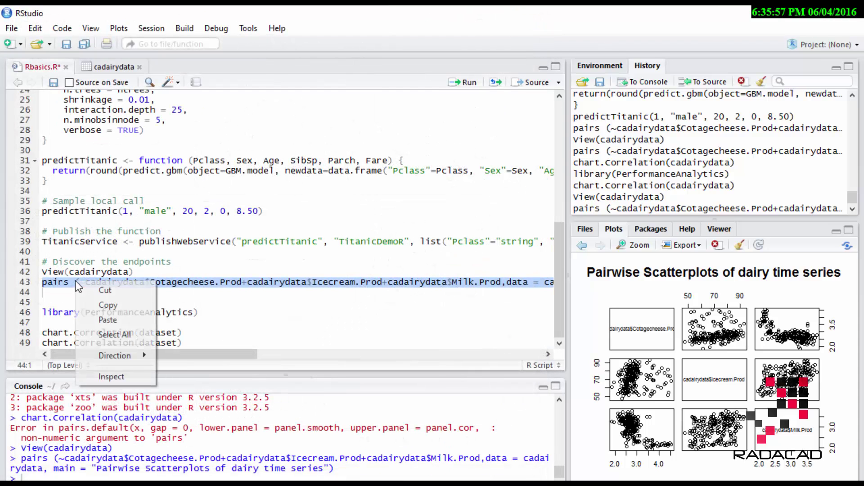
Step: Copy the pairs command, then add Page 6 with an empty R script visual in Power BI
{"action": "left_click", "coordinate": [96, 303]}
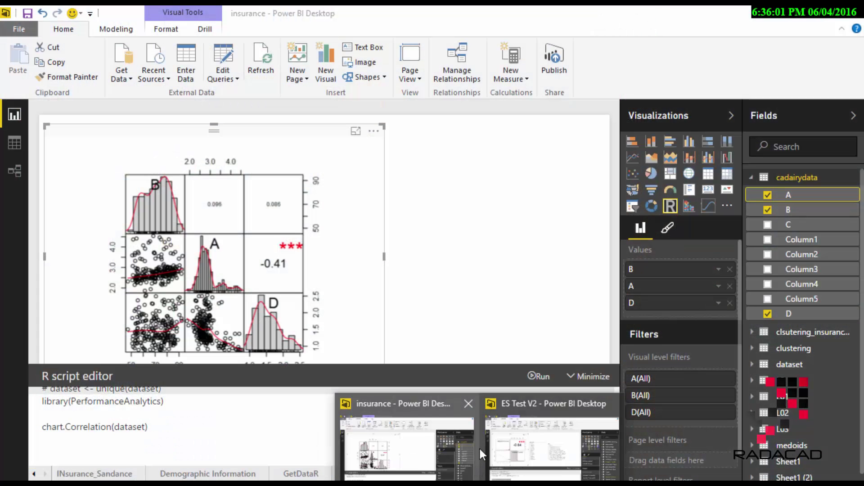
{"action": "left_click", "coordinate": [400, 452]}
{"action": "left_click", "coordinate": [604, 473]}
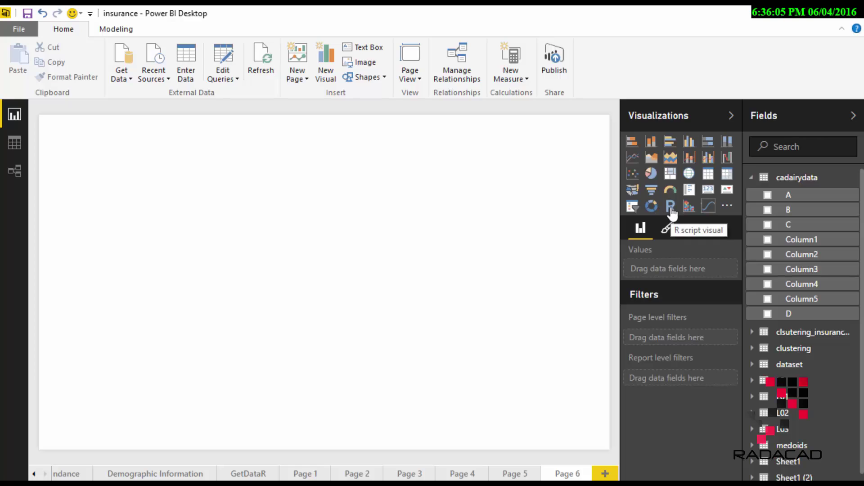
{"action": "left_click", "coordinate": [670, 207]}
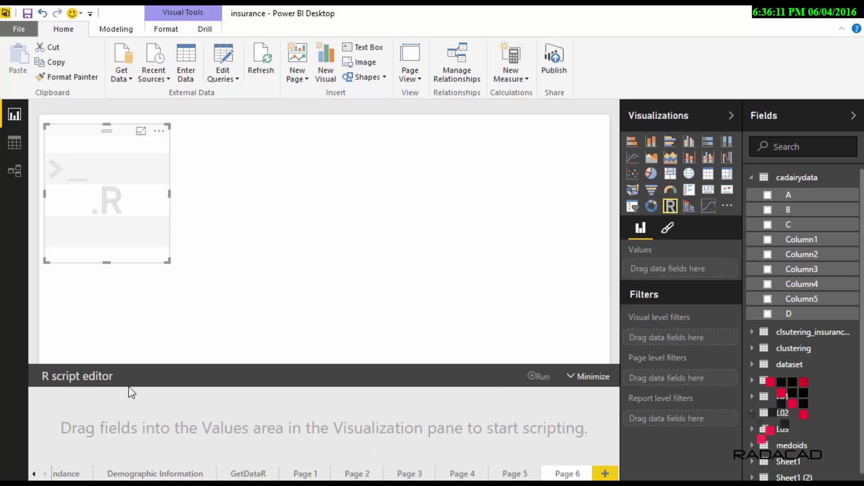
{"action": "left_click", "coordinate": [19, 30]}
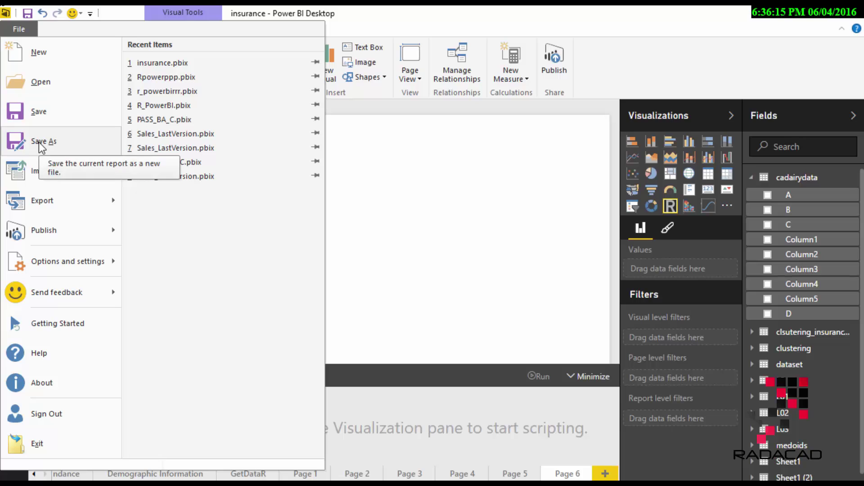
{"action": "mouse_move", "coordinate": [67, 252]}
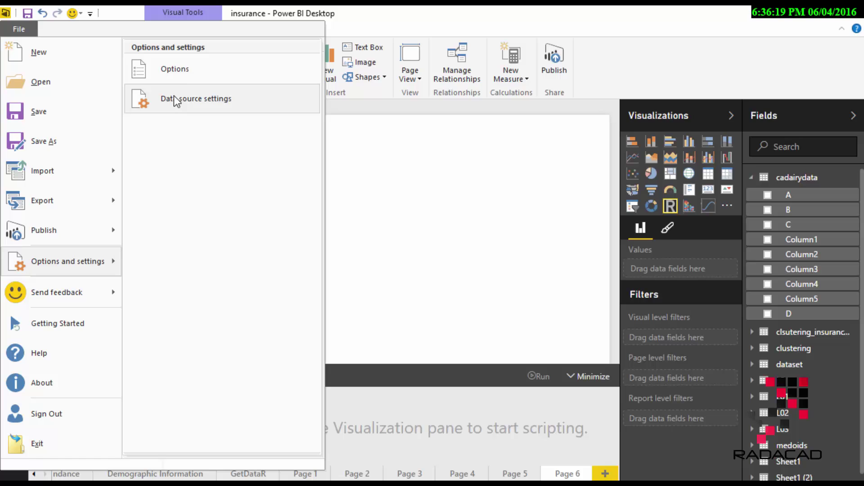
Step: Set the R Scripting home directory to C:\Program Files\R\R-3.2.2 and confirm the options
{"action": "left_click", "coordinate": [175, 69]}
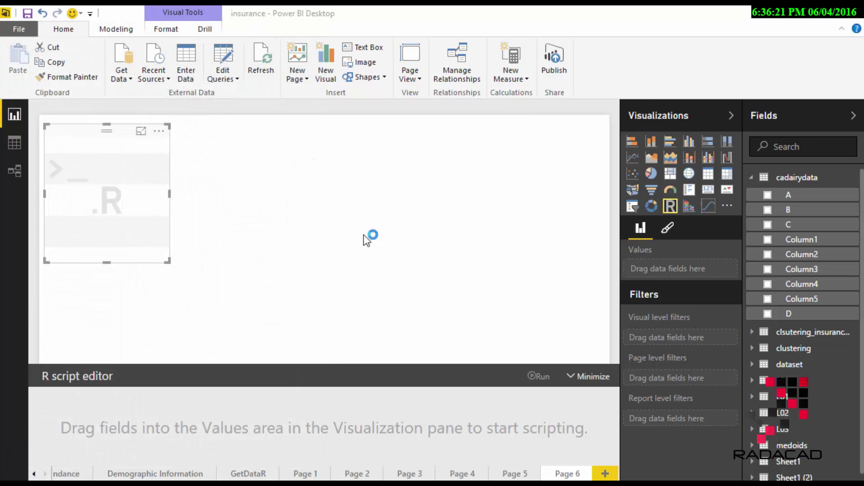
{"action": "left_click", "coordinate": [260, 184]}
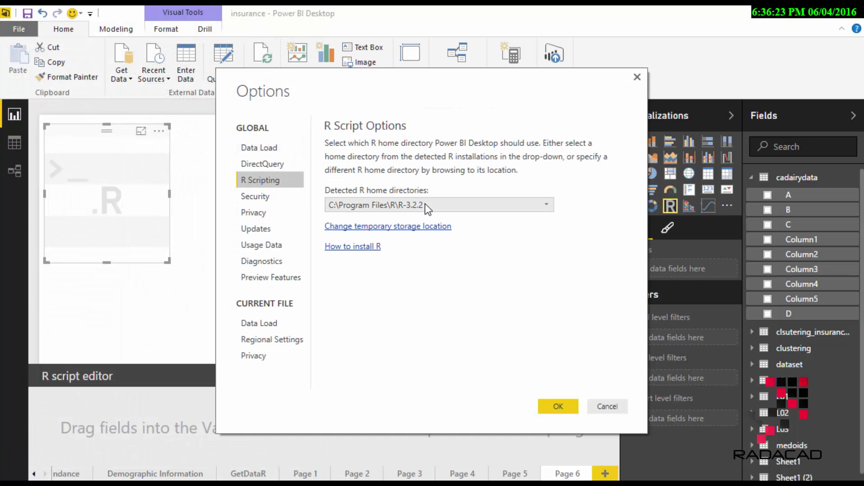
{"action": "left_click", "coordinate": [427, 205]}
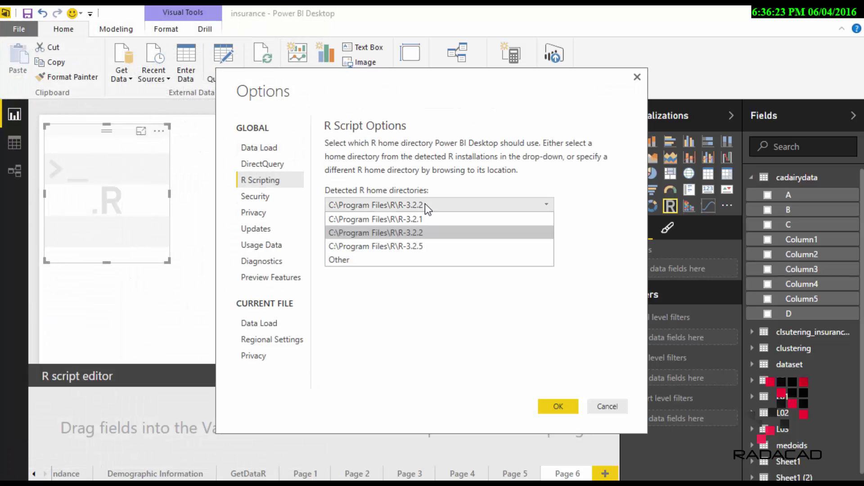
{"action": "left_click", "coordinate": [413, 246]}
{"action": "left_click", "coordinate": [420, 207]}
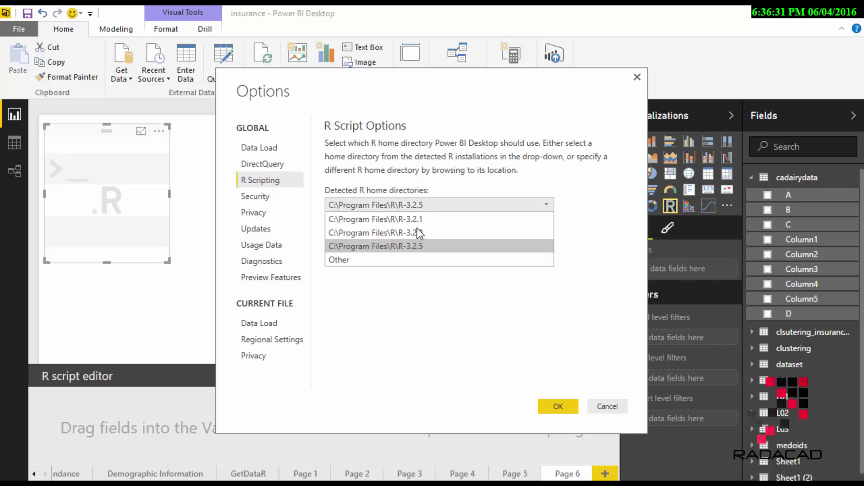
{"action": "left_click", "coordinate": [414, 233]}
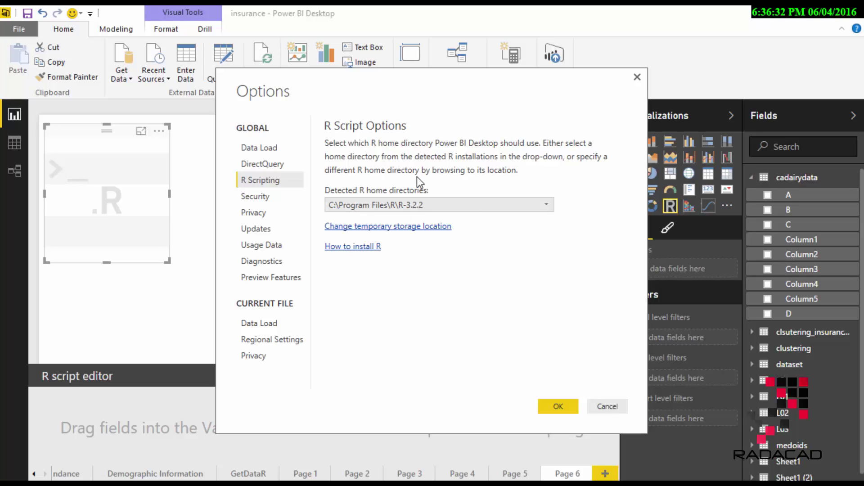
{"action": "left_click", "coordinate": [548, 407]}
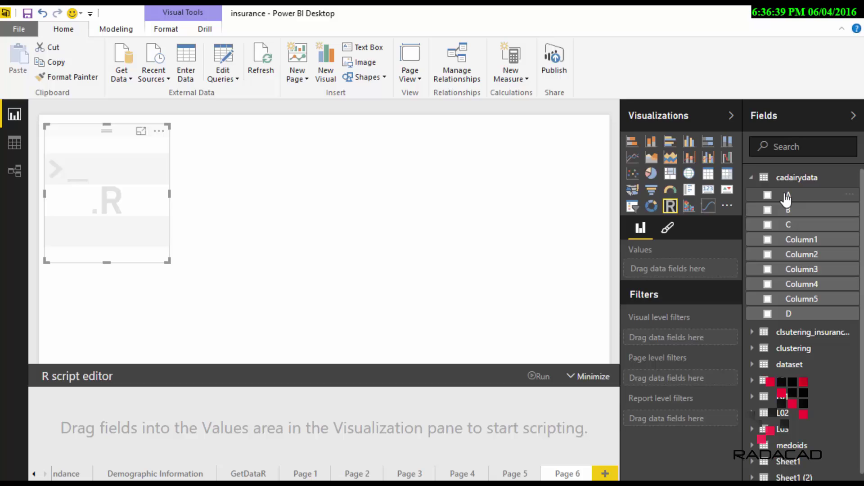
Step: Feed fields A, B and D to the R visual and paste the pairs command into its script
{"action": "left_click", "coordinate": [767, 194]}
{"action": "left_click", "coordinate": [767, 209]}
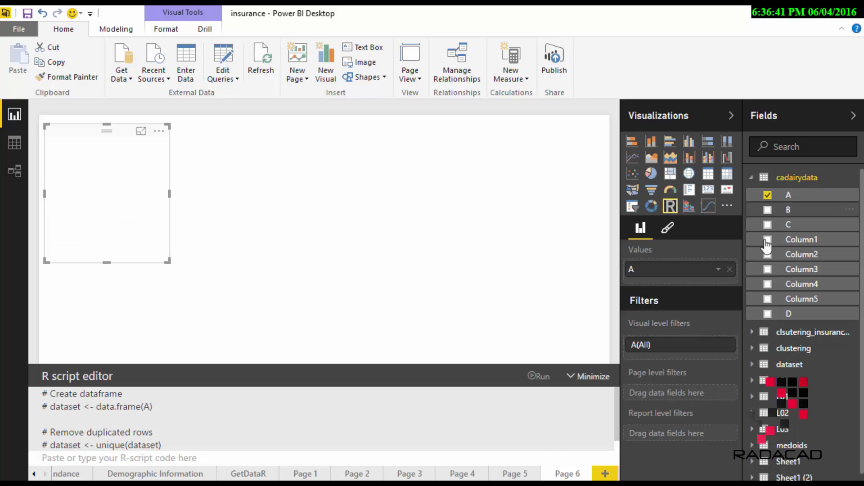
{"action": "left_click", "coordinate": [767, 314]}
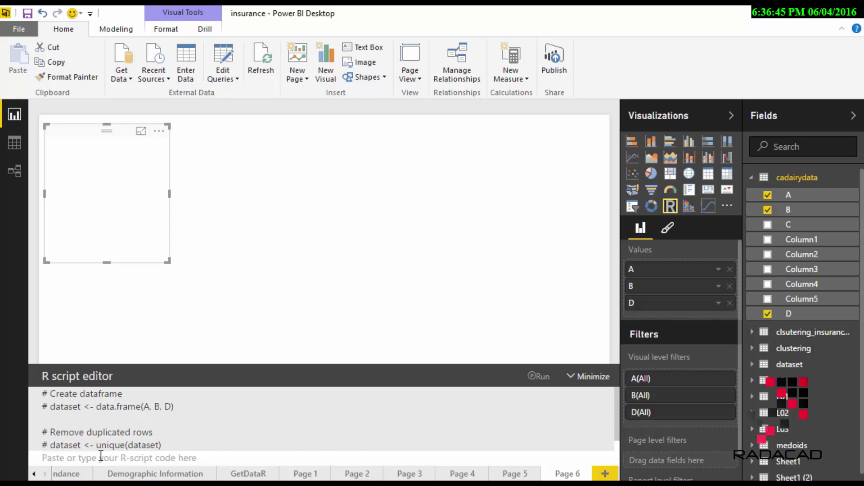
{"action": "left_click", "coordinate": [100, 456]}
{"action": "type", "text": "pairs (~cadairydata$Cotagecheese.Prod+cadairydata$Icecream.Prod+cadairydata$Milk.Prod,data = cadairydata, main = \"Pairwise Scatterplots of dairy time series\")"}
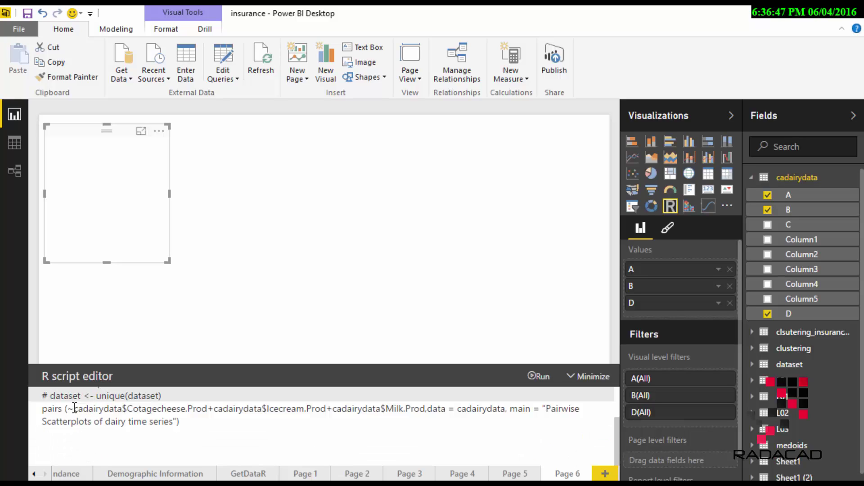
Step: Replace Cotagecheese.Prod with A and Icecream.Prod with B in the pairs formula
{"action": "left_click_drag", "start_coordinate": [74, 408], "coordinate": [207, 410]}
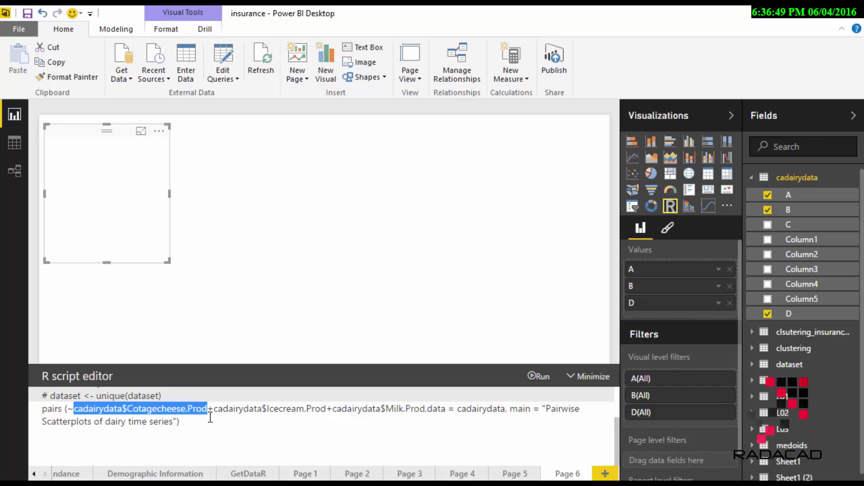
{"action": "key", "text": "BackSpace"}
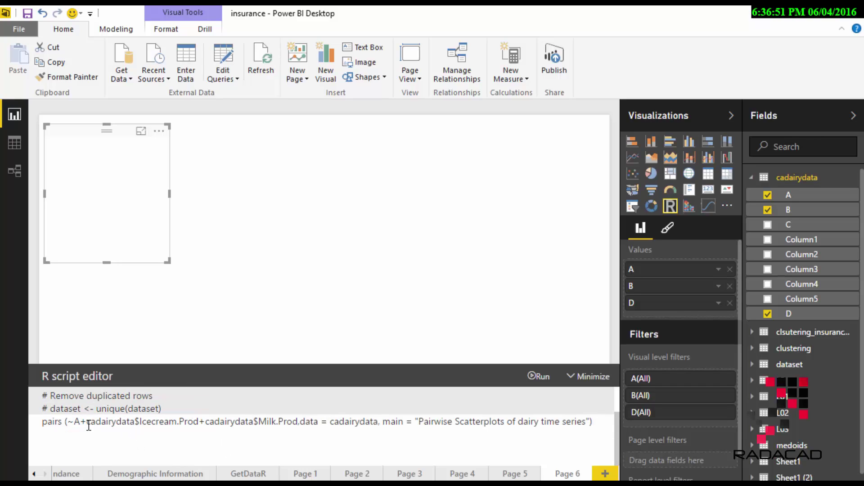
{"action": "type", "text": "A"}
{"action": "left_click_drag", "start_coordinate": [87, 421], "coordinate": [198, 421]}
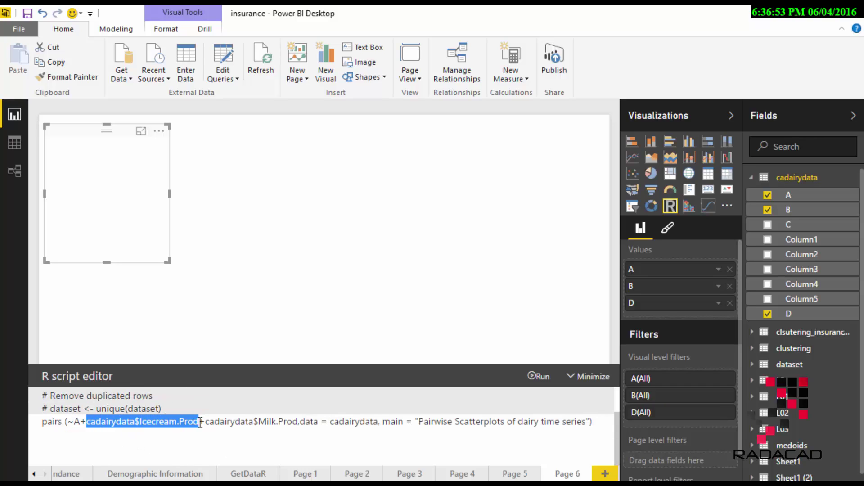
{"action": "type", "text": "B"}
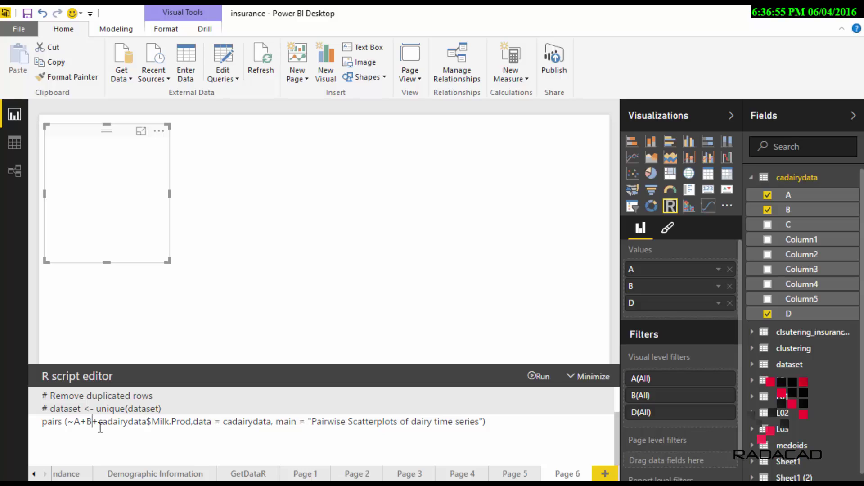
{"action": "left_click_drag", "start_coordinate": [99, 425], "coordinate": [193, 423]}
{"action": "key", "text": "ctrl+c"}
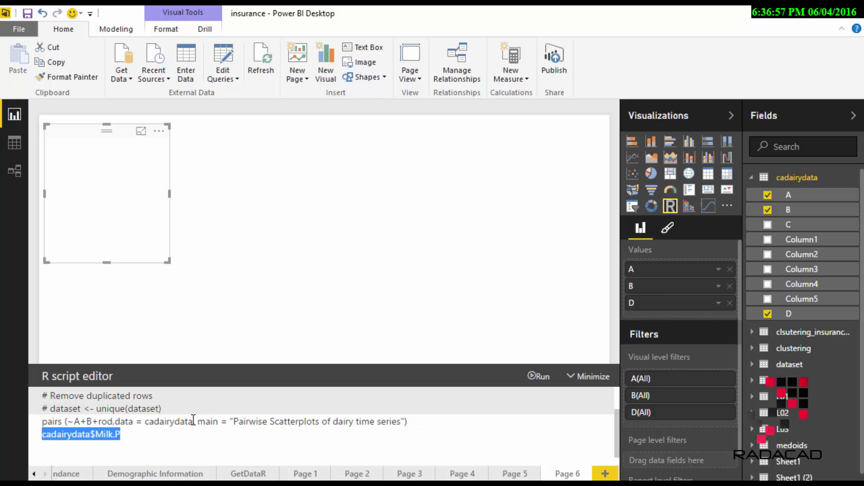
{"action": "left_click", "coordinate": [189, 421]}
Step: Replace the stray 'rod' with D and the data argument cadairydata with dataset
{"action": "double_click", "coordinate": [167, 422]}
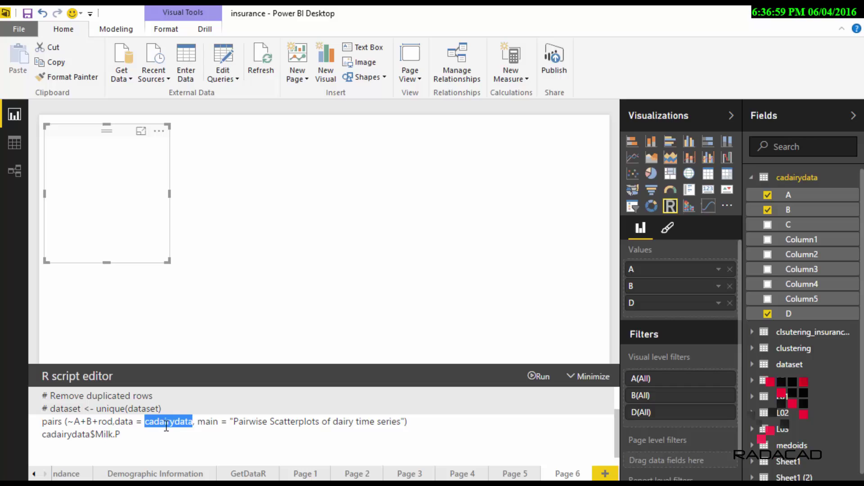
{"action": "left_click", "coordinate": [166, 426]}
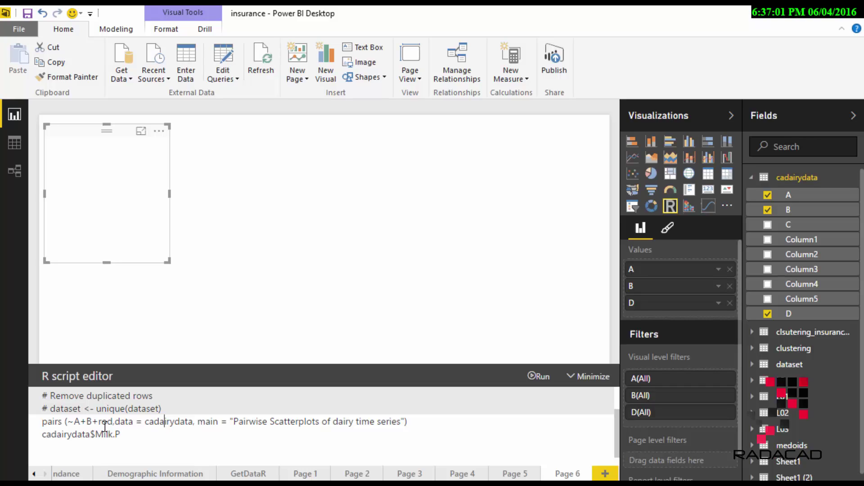
{"action": "double_click", "coordinate": [106, 426]}
{"action": "type", "text": "D"}
{"action": "left_click_drag", "start_coordinate": [137, 425], "coordinate": [185, 425]}
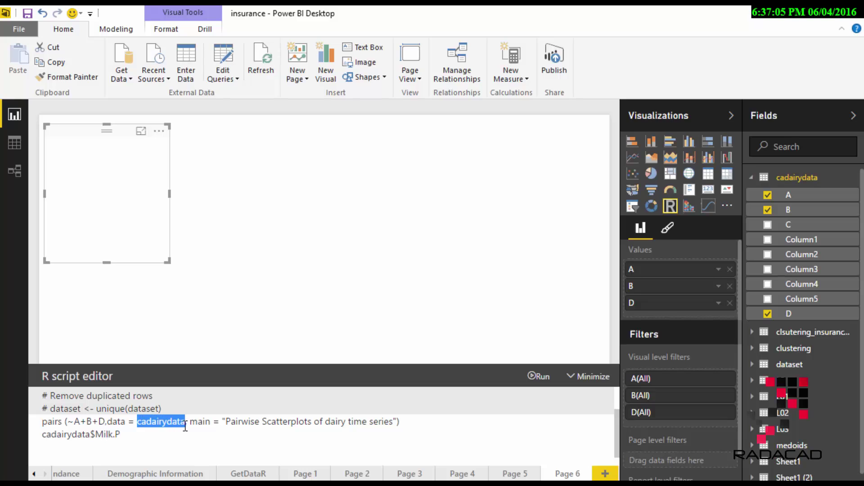
{"action": "scroll", "coordinate": [185, 426], "scroll_direction": "up", "scroll_amount": 1}
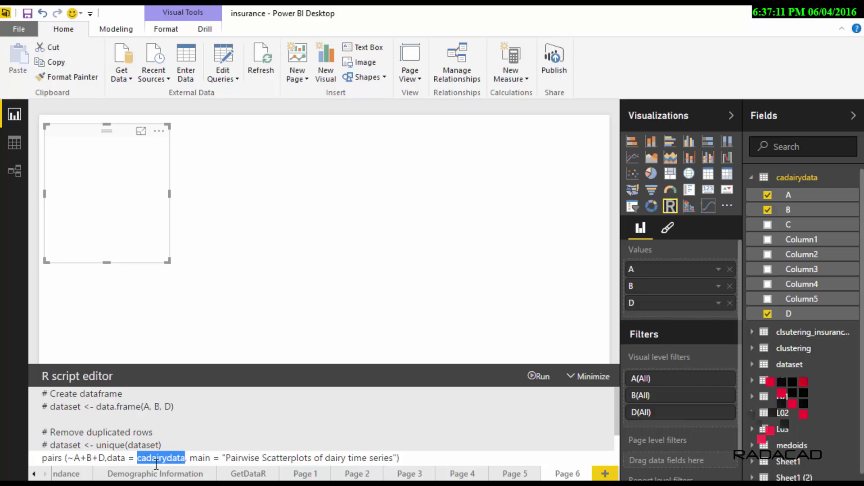
{"action": "type", "text": "dataset"}
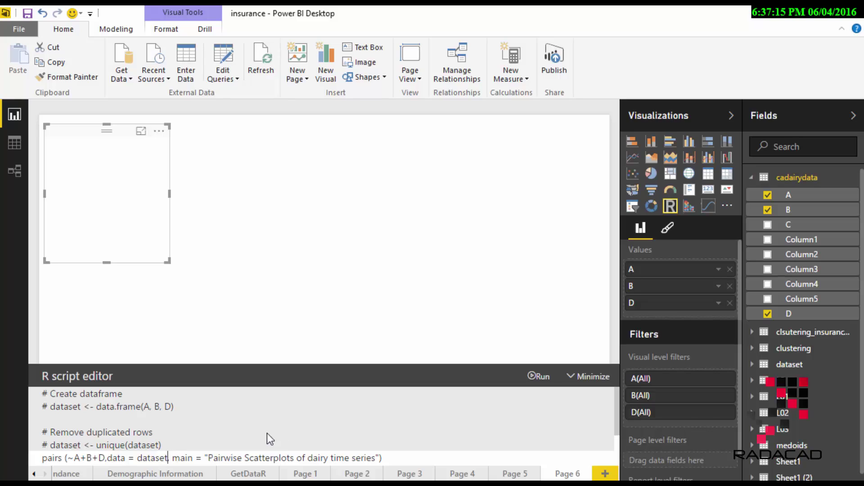
Step: Run the edited R script and review the error details before dismissing them
{"action": "left_click", "coordinate": [540, 383]}
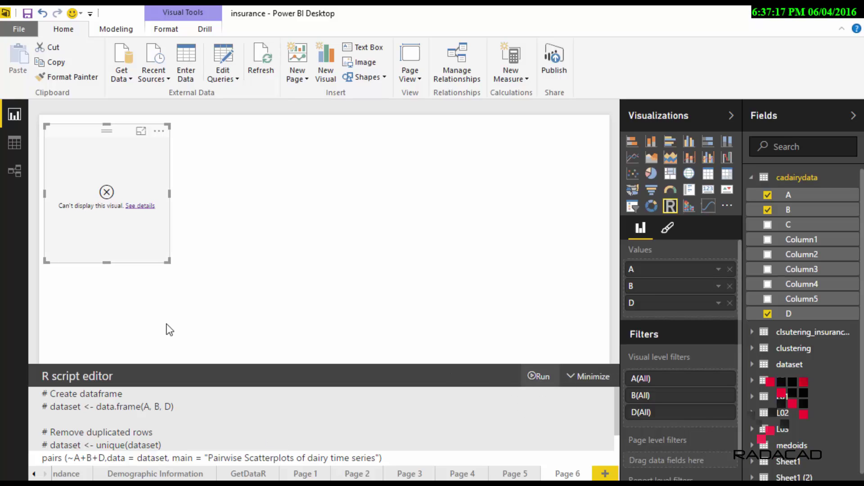
{"action": "left_click", "coordinate": [145, 206]}
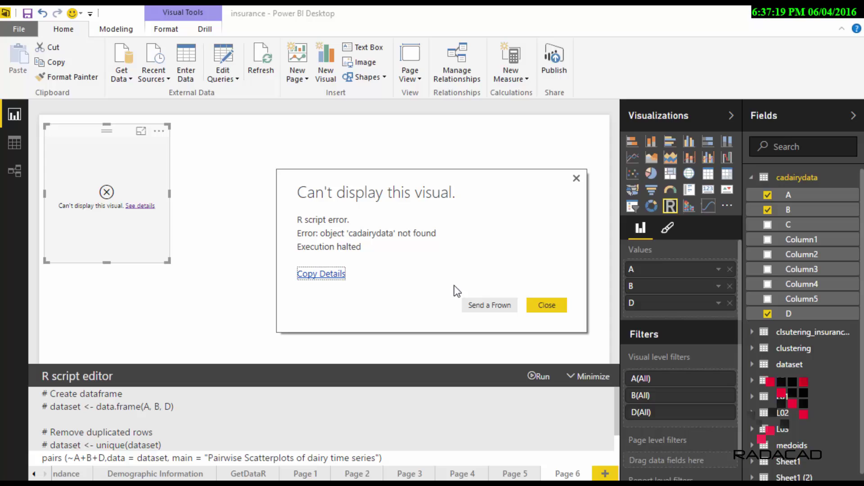
{"action": "left_click", "coordinate": [546, 305]}
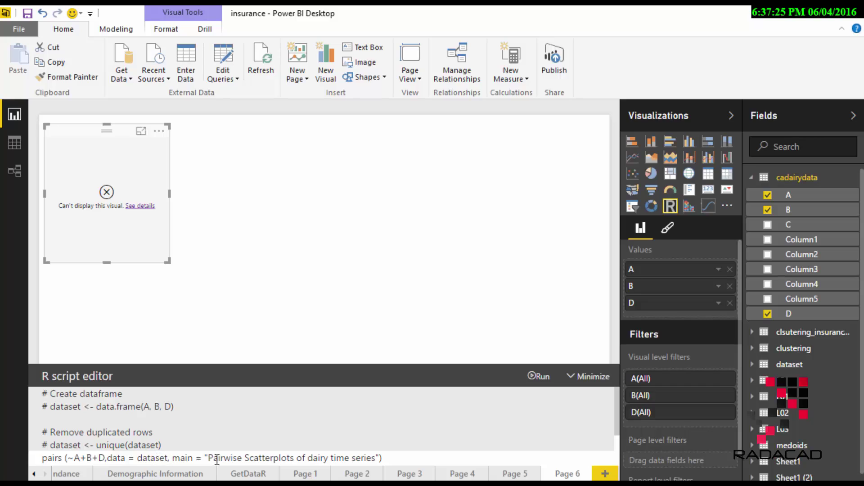
Step: Delete the leftover cadairydata$Milk.P line, rerun the script, and enlarge the scatterplot visual
{"action": "key", "text": "ctrl+v"}
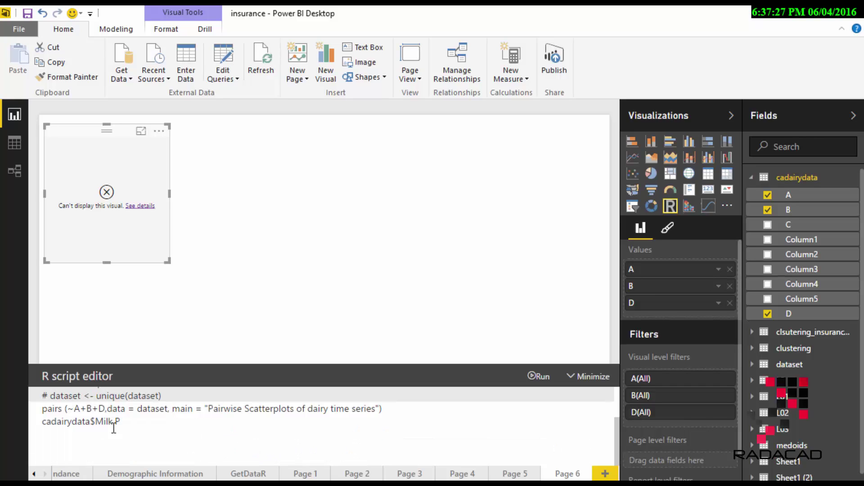
{"action": "left_click_drag", "start_coordinate": [126, 421], "coordinate": [33, 423]}
{"action": "key", "text": "BackSpace"}
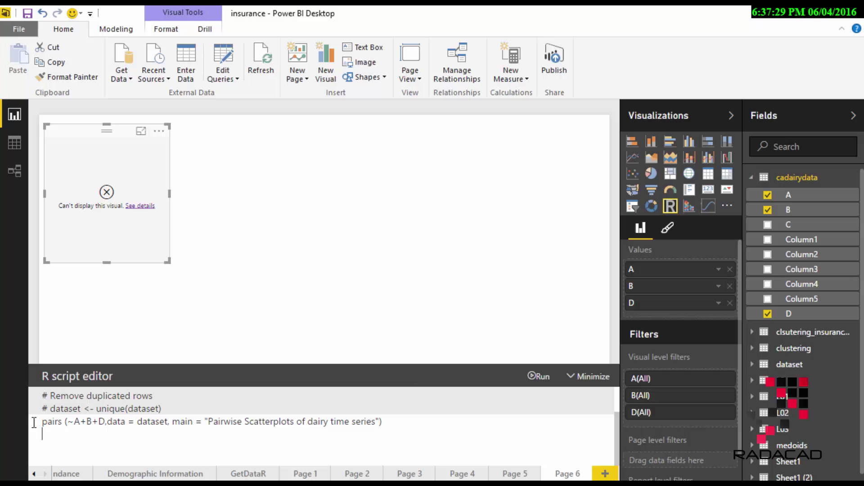
{"action": "left_click", "coordinate": [546, 378]}
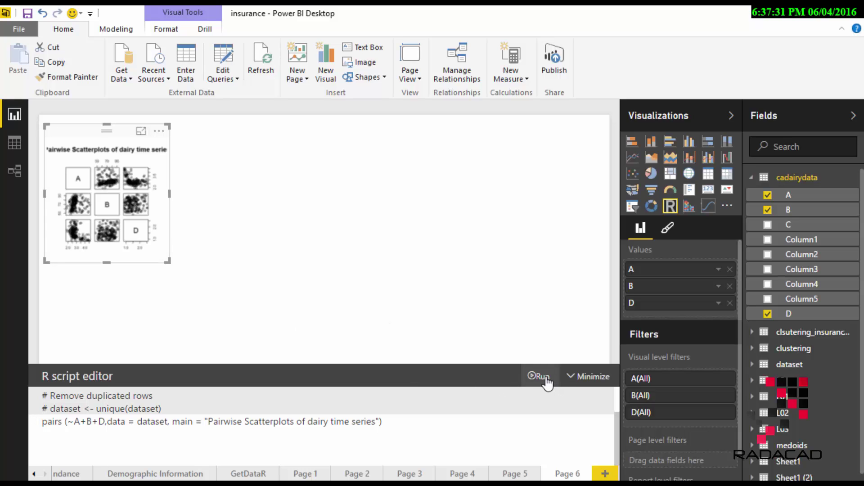
{"action": "left_click_drag", "start_coordinate": [168, 260], "coordinate": [351, 388]}
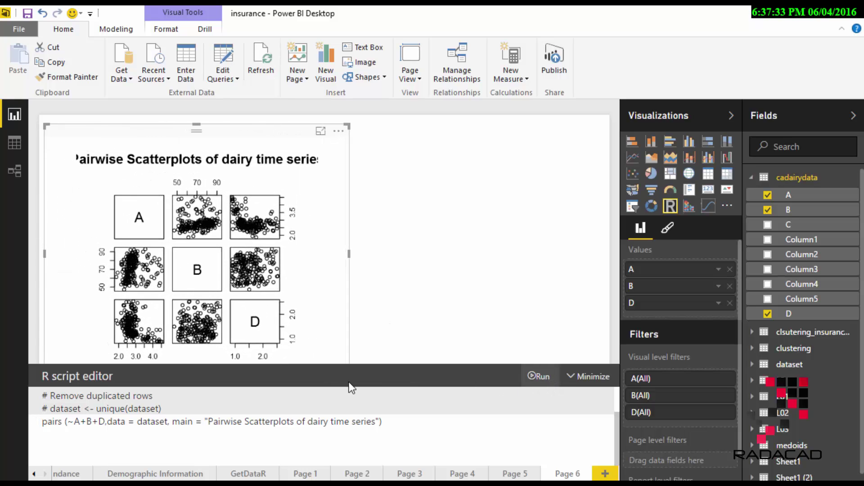
Step: Add a slicer filled with the Column5 months beside the scatterplot matrix
{"action": "left_click", "coordinate": [412, 232]}
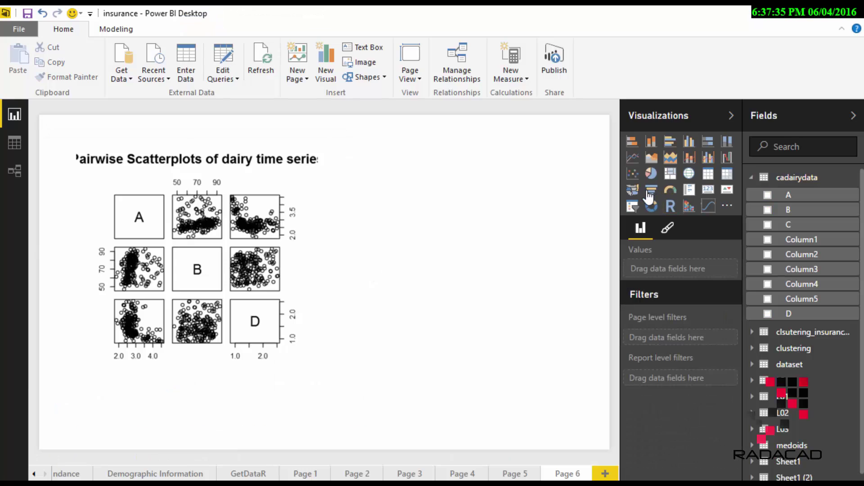
{"action": "left_click", "coordinate": [632, 206]}
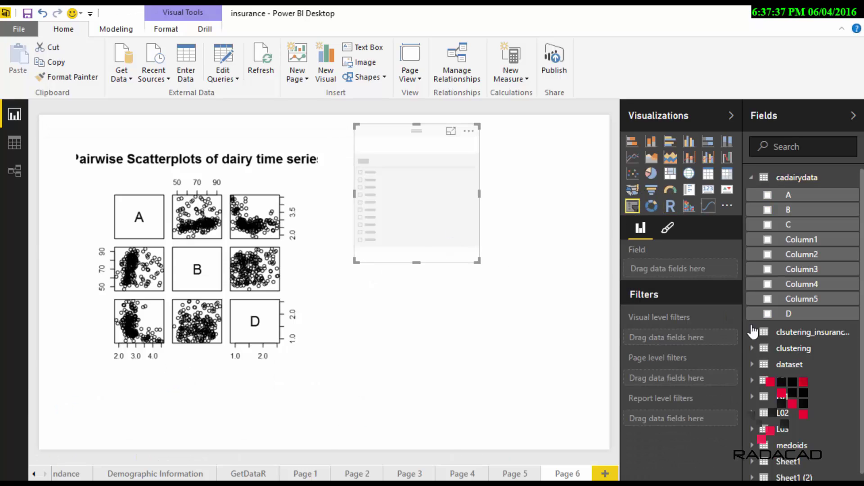
{"action": "left_click", "coordinate": [767, 299]}
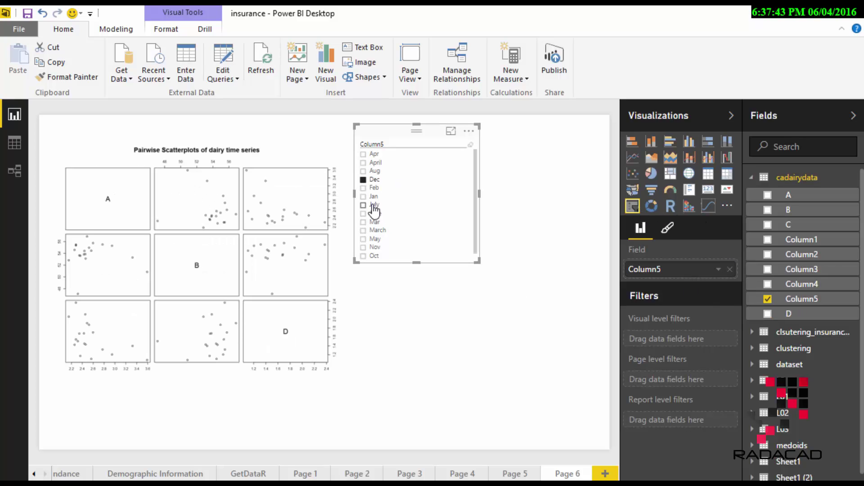
Step: Filter the scatterplots through Jan, Feb and Mar, ending on June
{"action": "left_click", "coordinate": [363, 196]}
{"action": "left_click", "coordinate": [363, 188]}
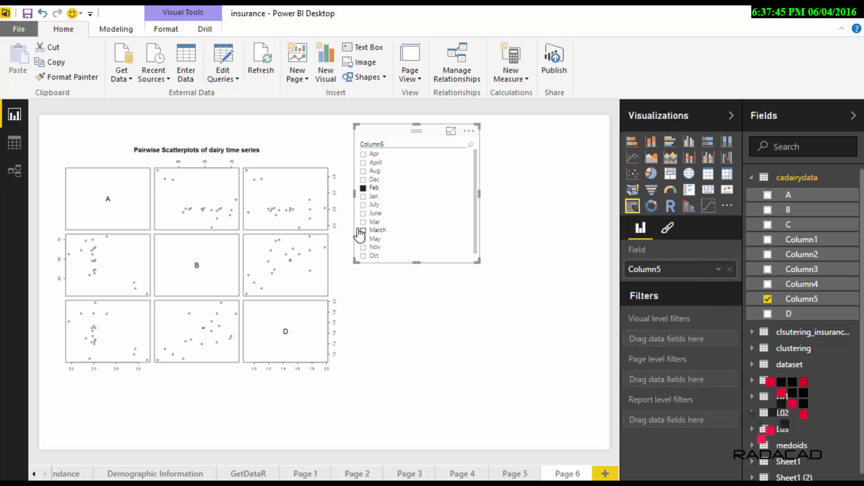
{"action": "left_click", "coordinate": [363, 222]}
{"action": "left_click", "coordinate": [363, 213]}
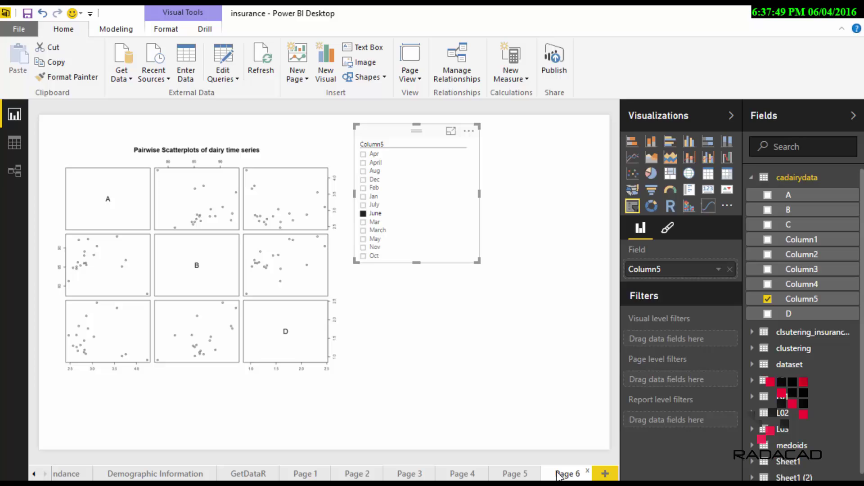
Step: Add Page 7, build a test table from A, B and D, then delete it
{"action": "left_click", "coordinate": [606, 473]}
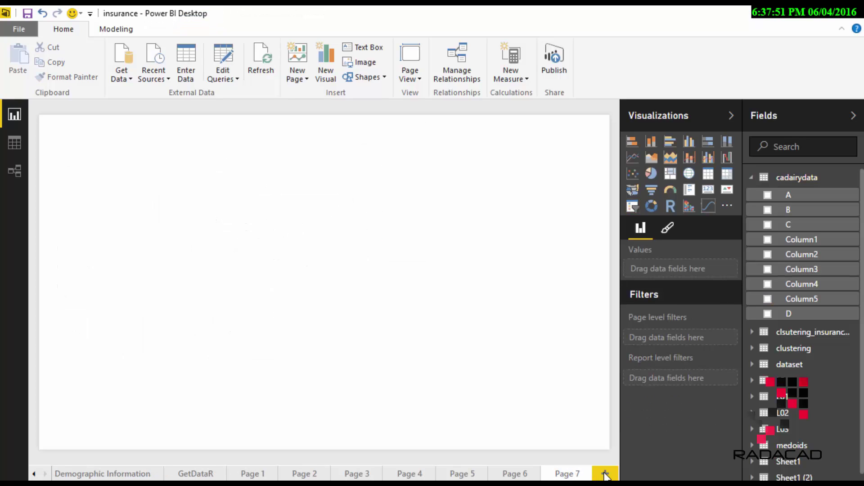
{"action": "left_click", "coordinate": [767, 195]}
{"action": "left_click", "coordinate": [768, 210]}
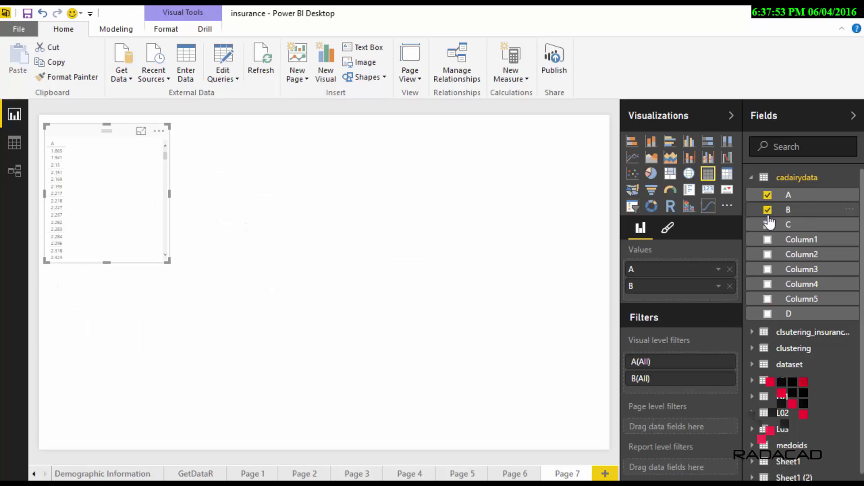
{"action": "left_click", "coordinate": [768, 313]}
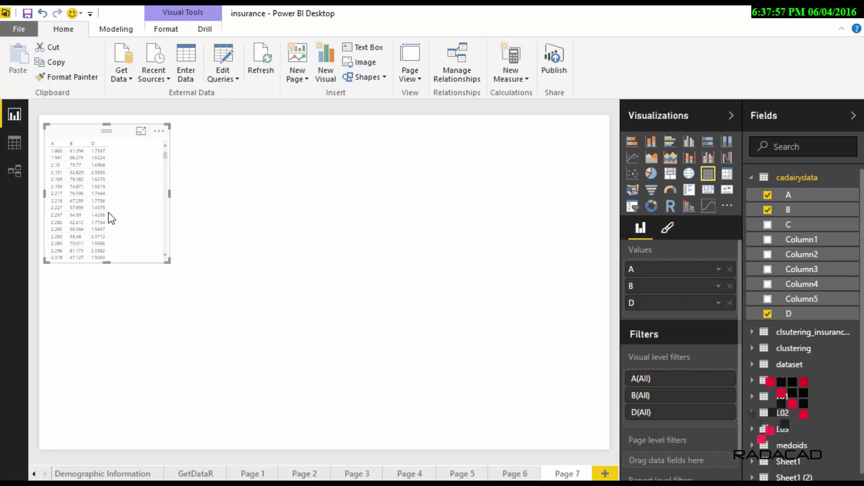
{"action": "key", "text": "Delete"}
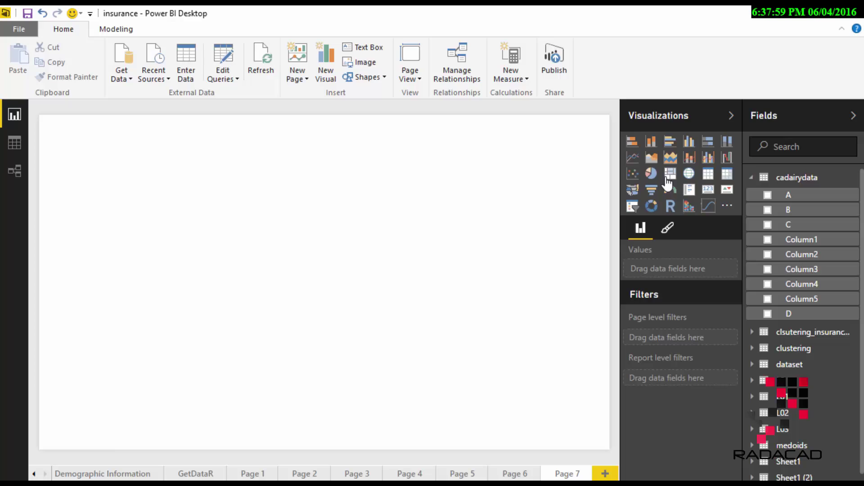
Step: Add an R script visual fed by fields A, B and D, then switch to RStudio
{"action": "left_click", "coordinate": [670, 206]}
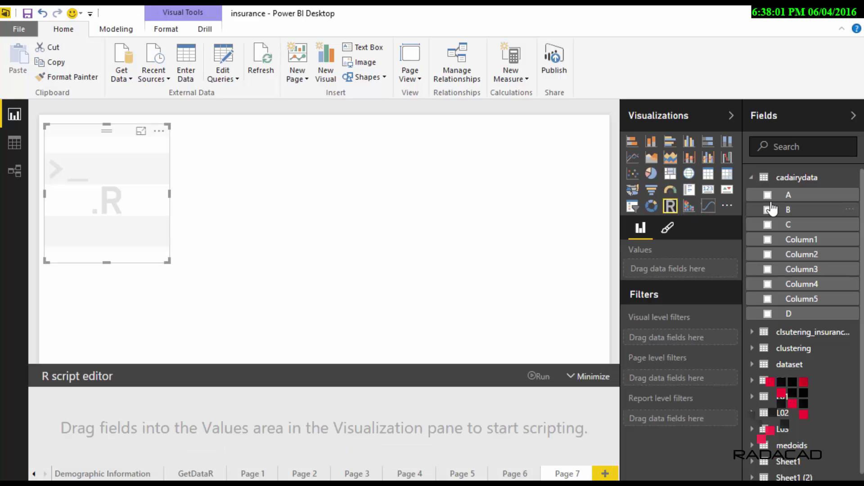
{"action": "left_click", "coordinate": [767, 194]}
{"action": "left_click", "coordinate": [767, 209]}
{"action": "left_click", "coordinate": [767, 314]}
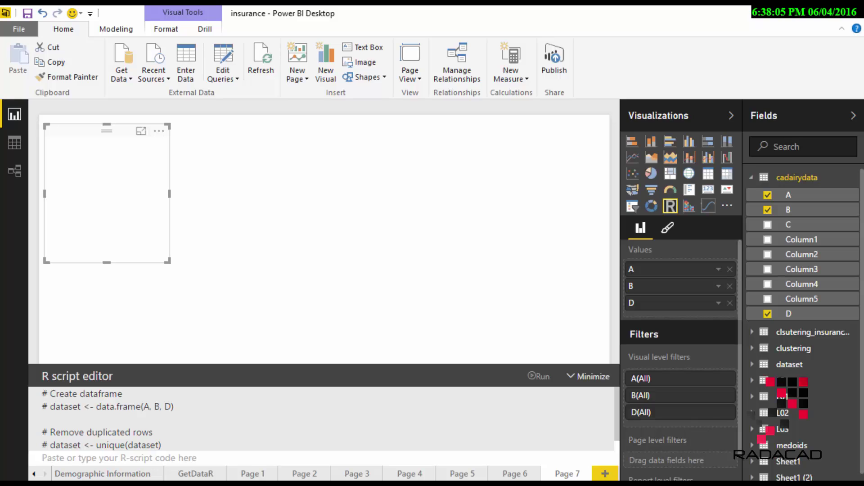
{"action": "mouse_move", "coordinate": [479, 485]}
{"action": "left_click", "coordinate": [408, 310]}
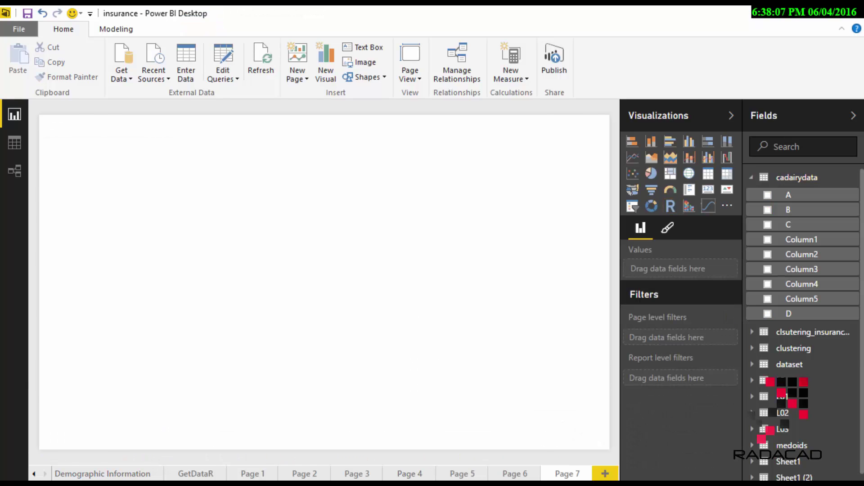
{"action": "key", "text": "alt+Tab"}
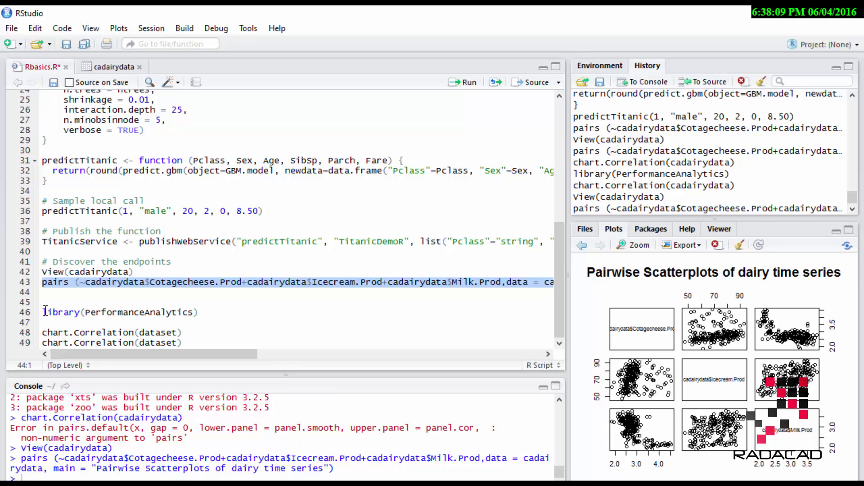
Step: Select the library and chart.Correlation lines, then return to the Power BI insurance report
{"action": "left_click_drag", "start_coordinate": [43, 312], "coordinate": [184, 333]}
{"action": "key", "text": "ctrl+c"}
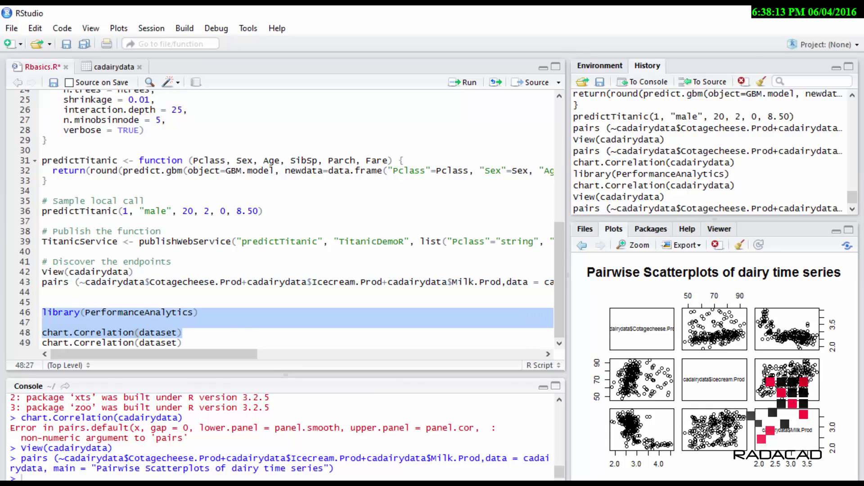
{"action": "mouse_move", "coordinate": [508, 462]}
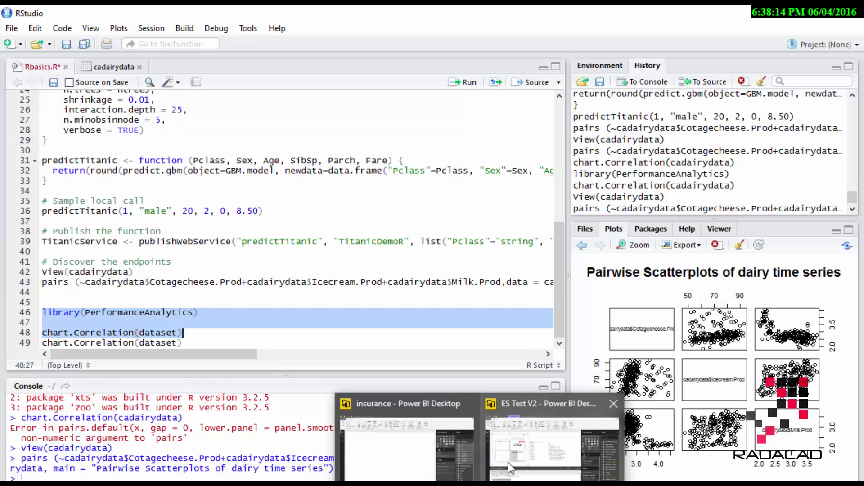
{"action": "left_click", "coordinate": [443, 454]}
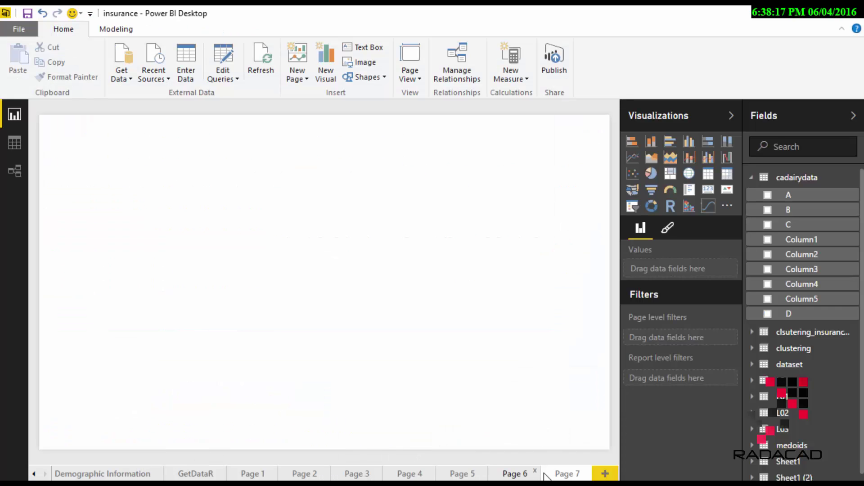
Step: On Page 7, add an R script visual with fields A, B and D running chart.Correlation(dataset)
{"action": "left_click", "coordinate": [518, 475]}
{"action": "left_click", "coordinate": [567, 473]}
{"action": "left_click", "coordinate": [670, 206]}
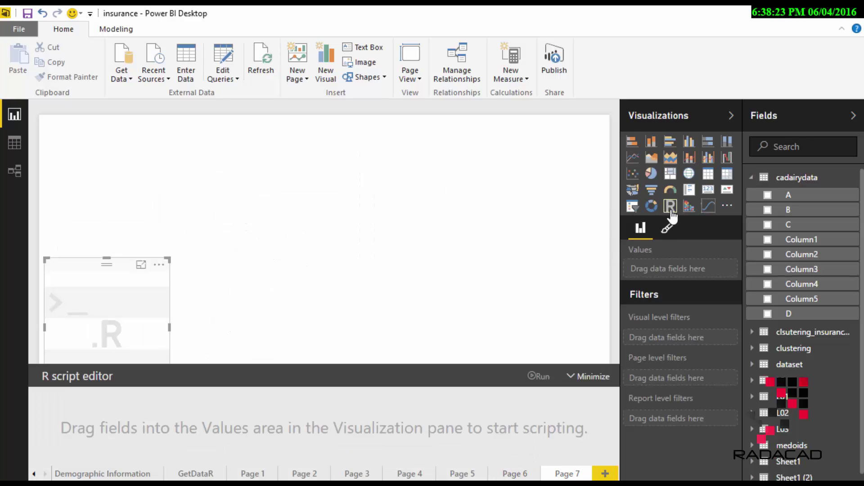
{"action": "left_click", "coordinate": [768, 195]}
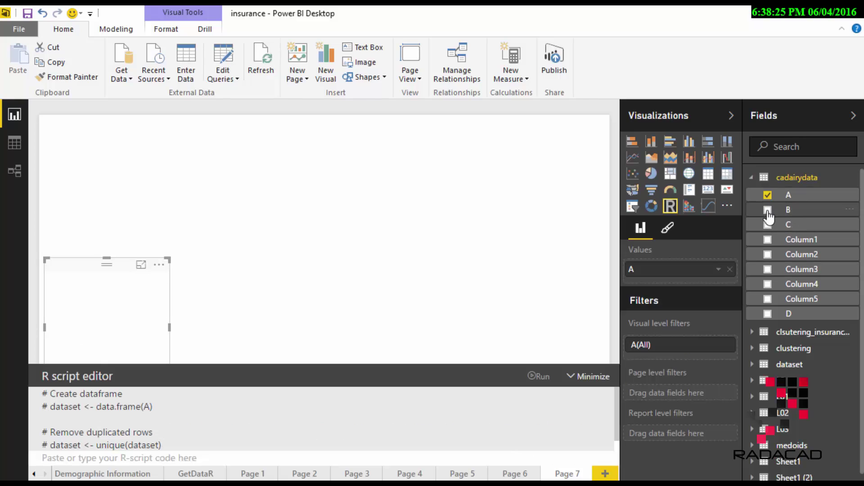
{"action": "left_click", "coordinate": [767, 210]}
{"action": "left_click", "coordinate": [767, 313]}
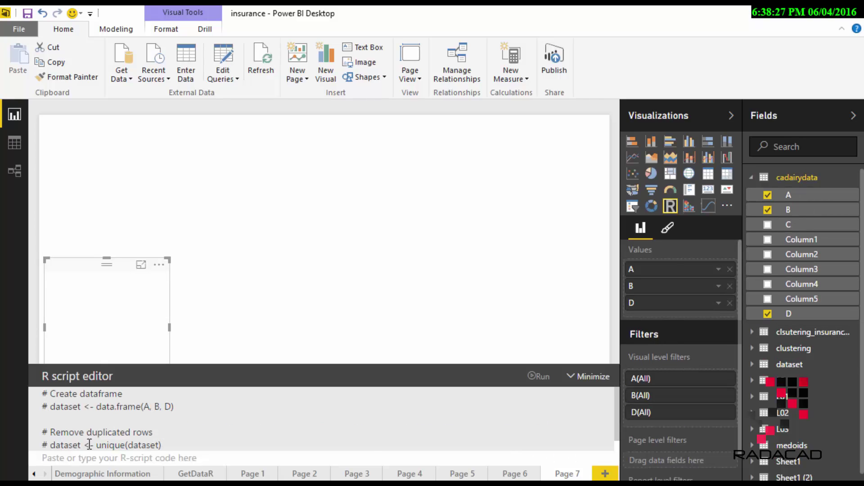
{"action": "key", "text": "ctrl+v"}
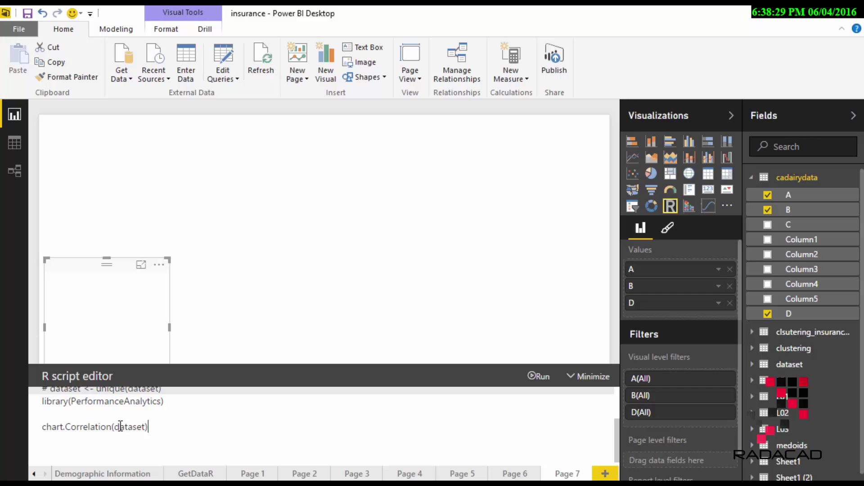
Step: Move the correlation chart higher and enlarge it toward the page's top-left corner
{"action": "left_click_drag", "start_coordinate": [128, 284], "coordinate": [153, 162]}
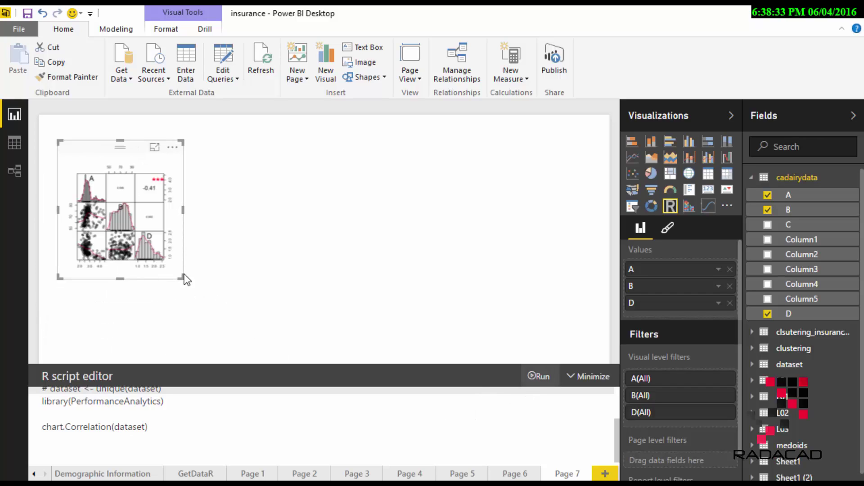
{"action": "left_click_drag", "start_coordinate": [185, 279], "coordinate": [324, 382]}
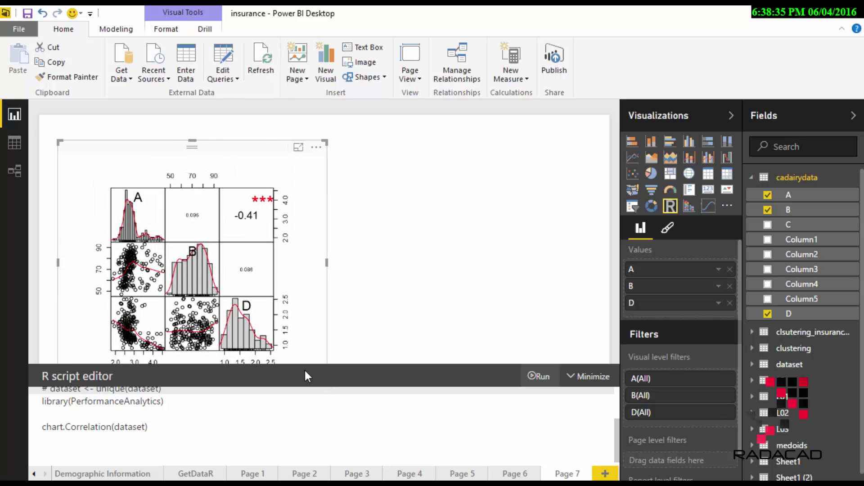
{"action": "left_click_drag", "start_coordinate": [58, 142], "coordinate": [36, 114]}
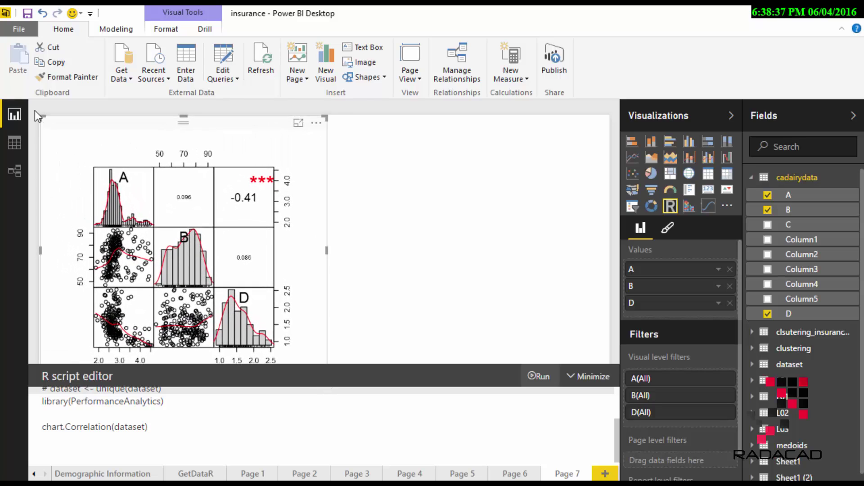
{"action": "left_click", "coordinate": [36, 114]}
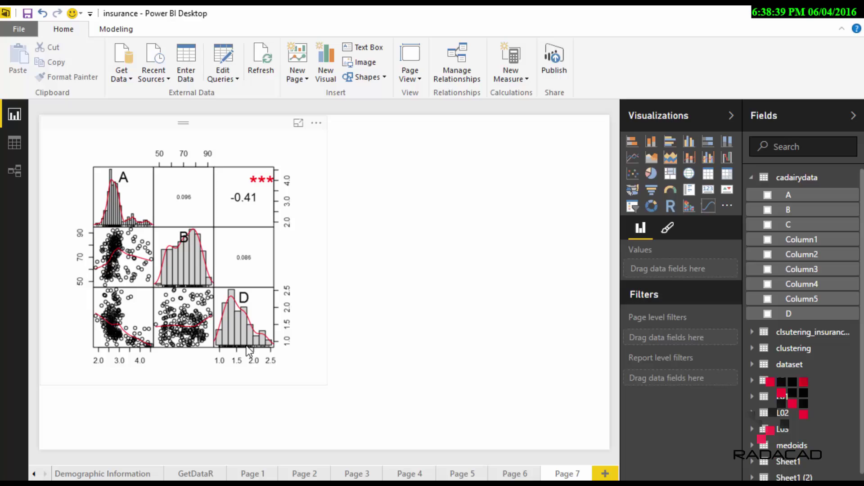
{"action": "left_click", "coordinate": [273, 345]}
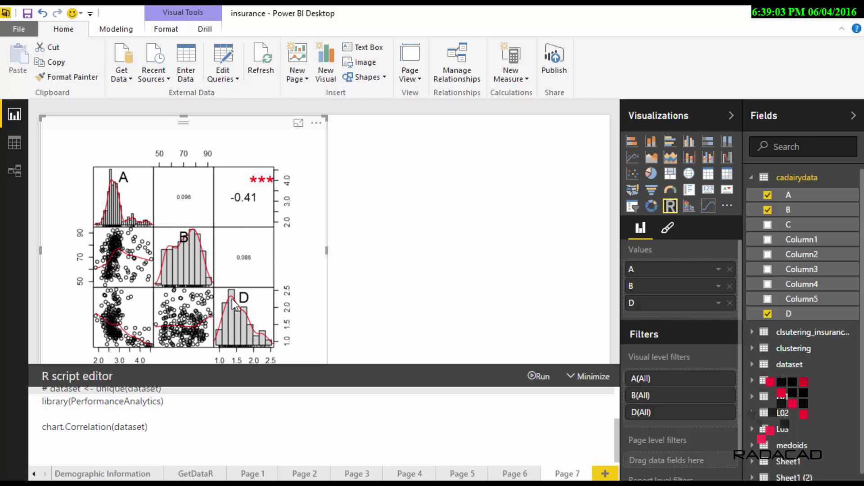
{"action": "left_click", "coordinate": [374, 200]}
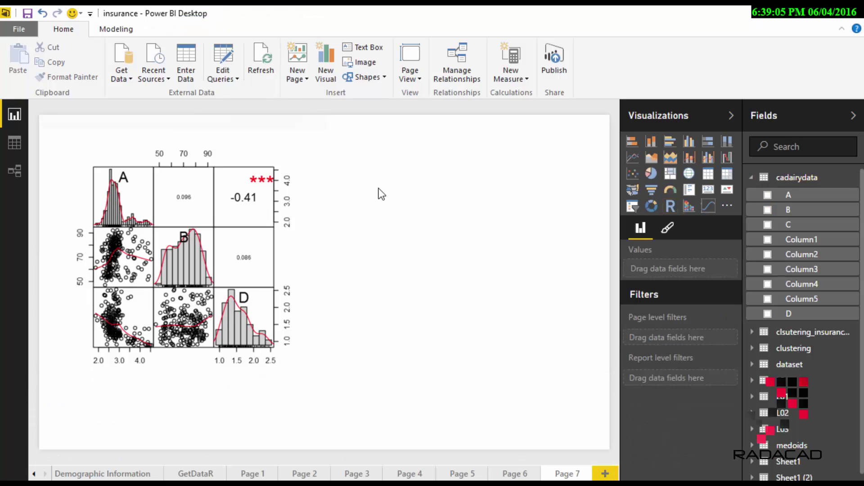
Step: Add a Column5 month slicer and test it with Dec, Feb, July and Mar selections
{"action": "left_click", "coordinate": [632, 207]}
{"action": "left_click", "coordinate": [768, 299]}
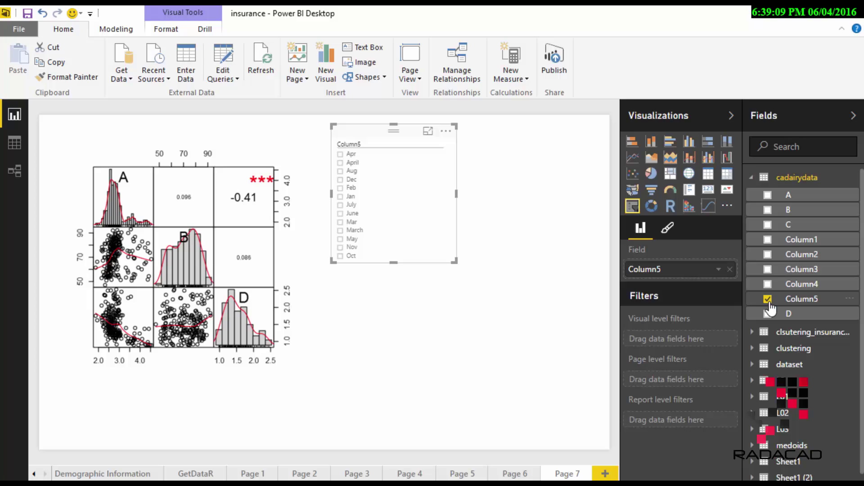
{"action": "left_click", "coordinate": [340, 179]}
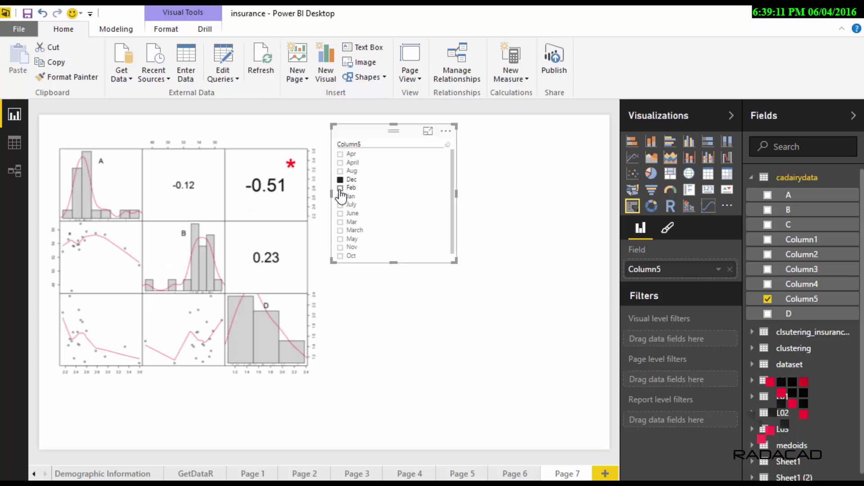
{"action": "left_click", "coordinate": [340, 188]}
{"action": "left_click", "coordinate": [340, 204]}
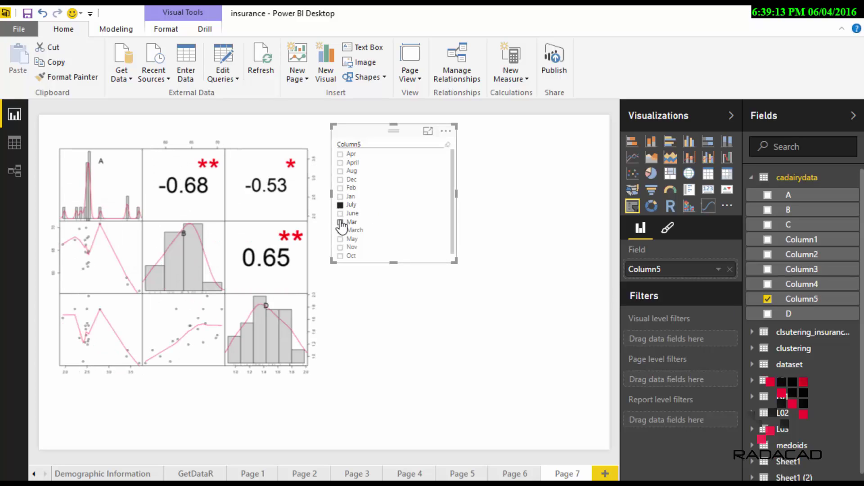
{"action": "left_click", "coordinate": [341, 221]}
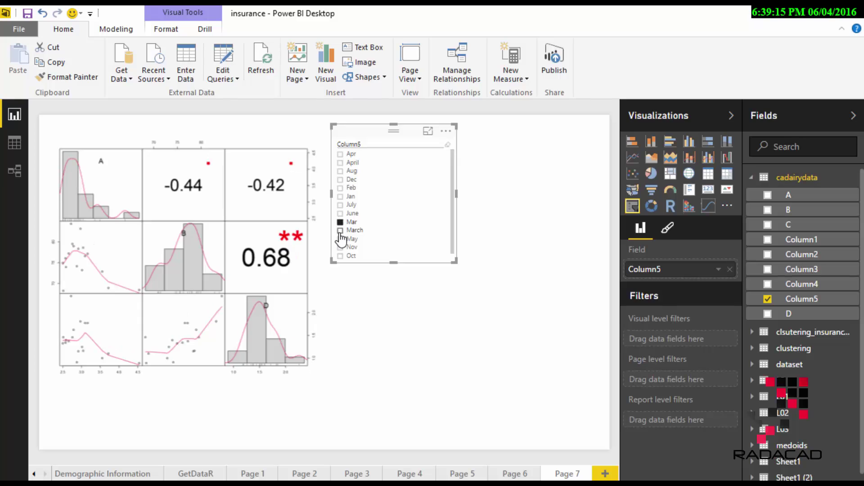
{"action": "left_click", "coordinate": [340, 230]}
{"action": "left_click", "coordinate": [571, 260]}
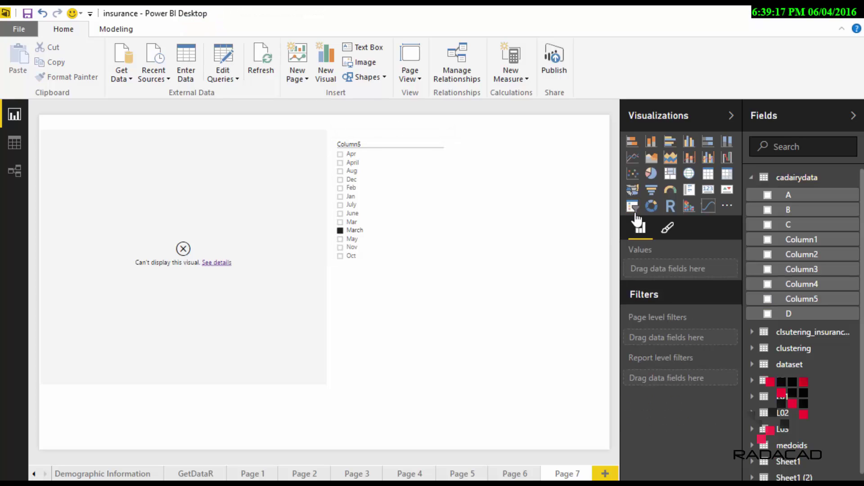
Step: Add a Column4 year slicer, test years 2013, 1996–1998 with months, then clear all selections
{"action": "left_click", "coordinate": [632, 206]}
{"action": "left_click", "coordinate": [767, 284]}
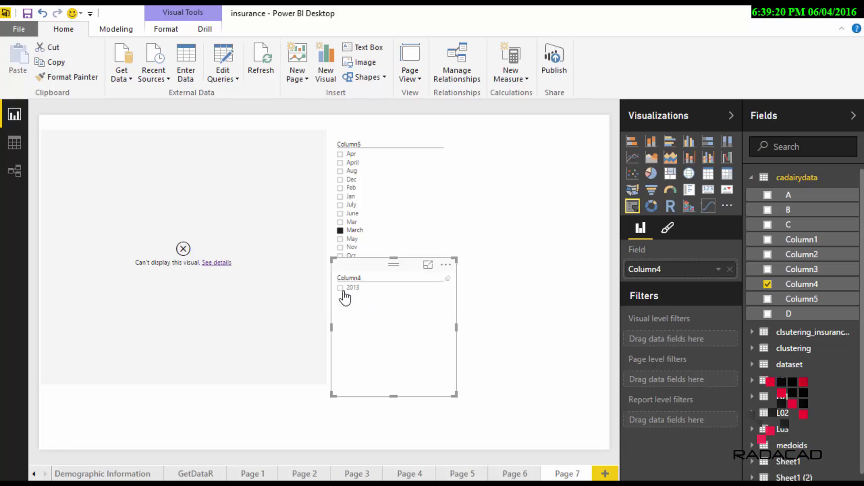
{"action": "left_click", "coordinate": [340, 288]}
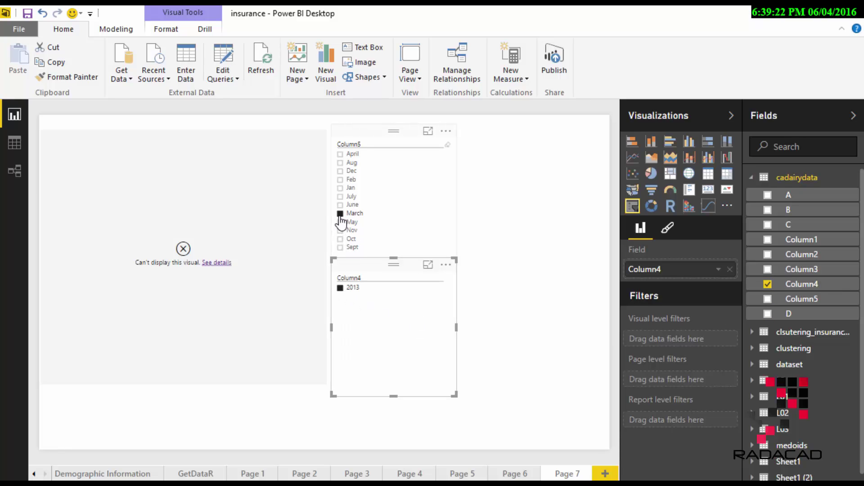
{"action": "left_click", "coordinate": [340, 213]}
{"action": "left_click", "coordinate": [341, 296]}
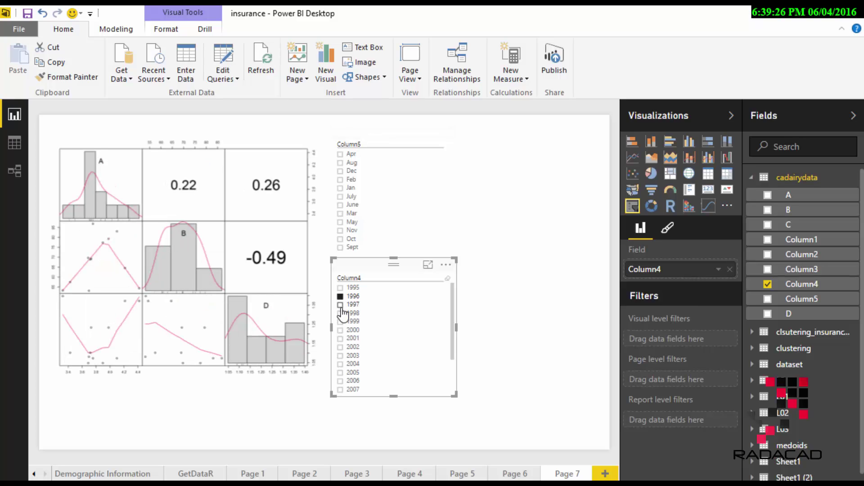
{"action": "left_click", "coordinate": [341, 305]}
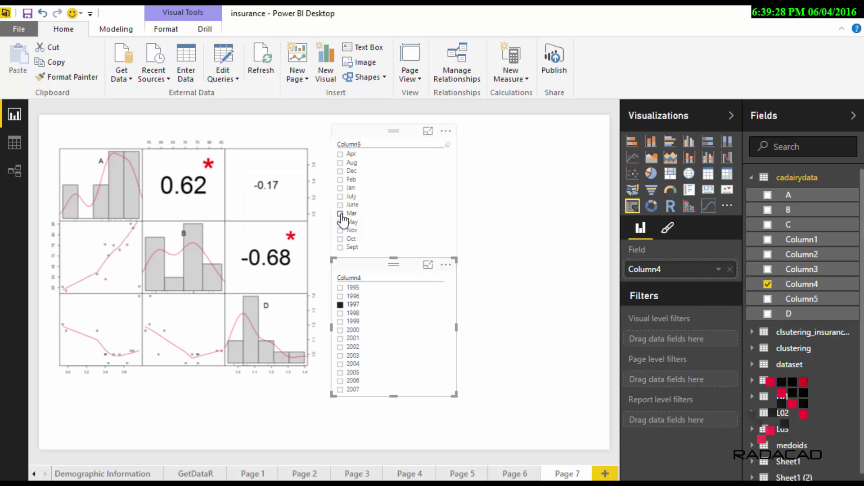
{"action": "left_click", "coordinate": [340, 213]}
{"action": "left_click", "coordinate": [340, 313]}
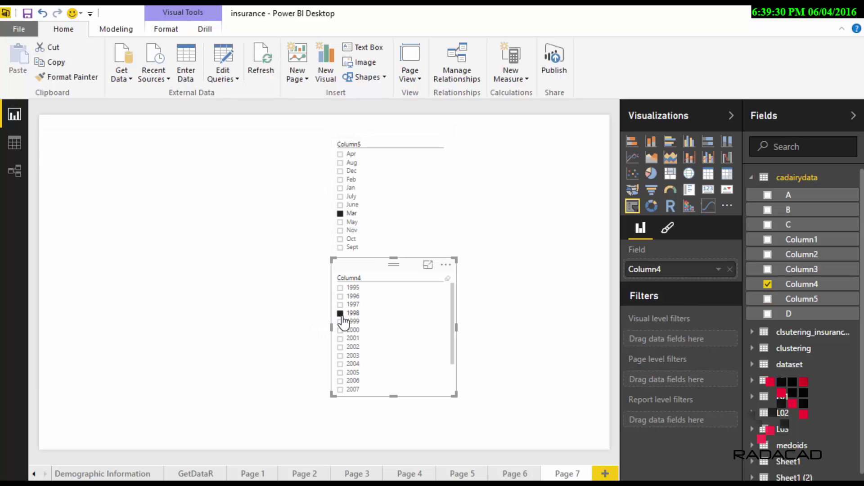
{"action": "left_click", "coordinate": [340, 230]}
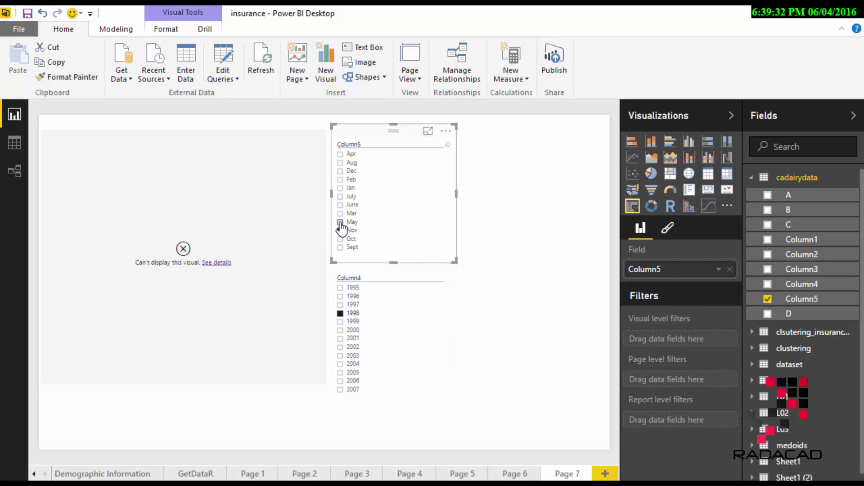
{"action": "left_click", "coordinate": [340, 222]}
{"action": "left_click", "coordinate": [341, 222]}
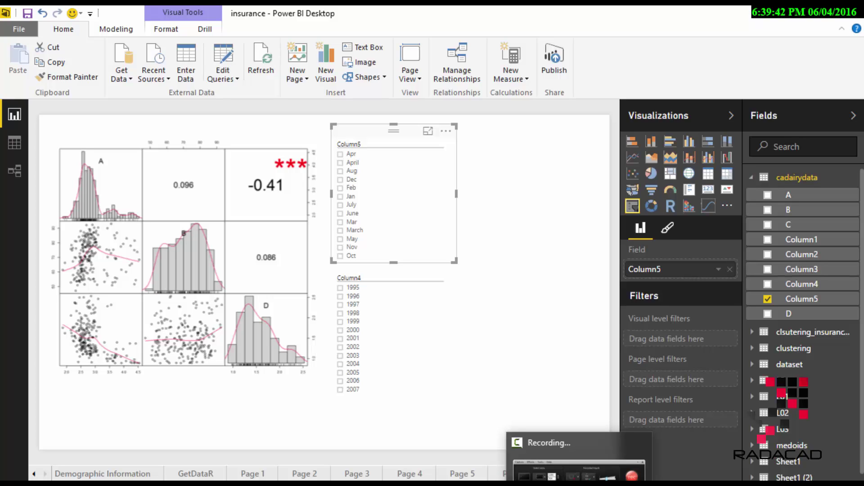
{"action": "left_click", "coordinate": [579, 471]}
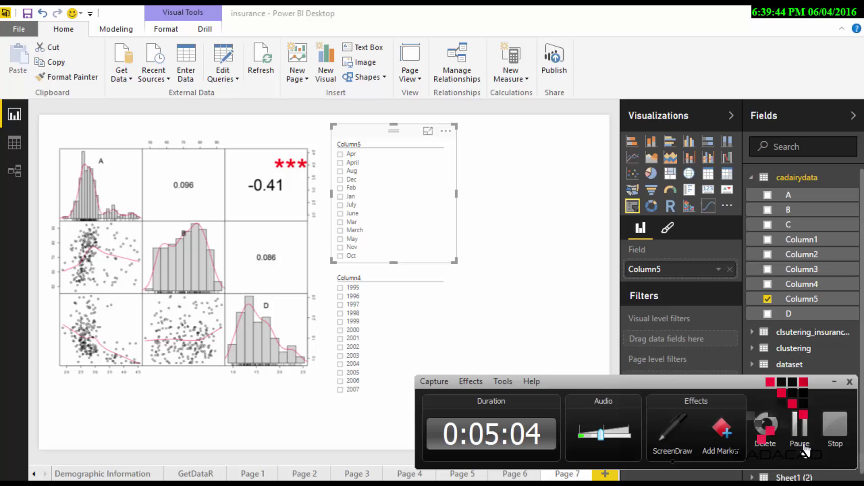